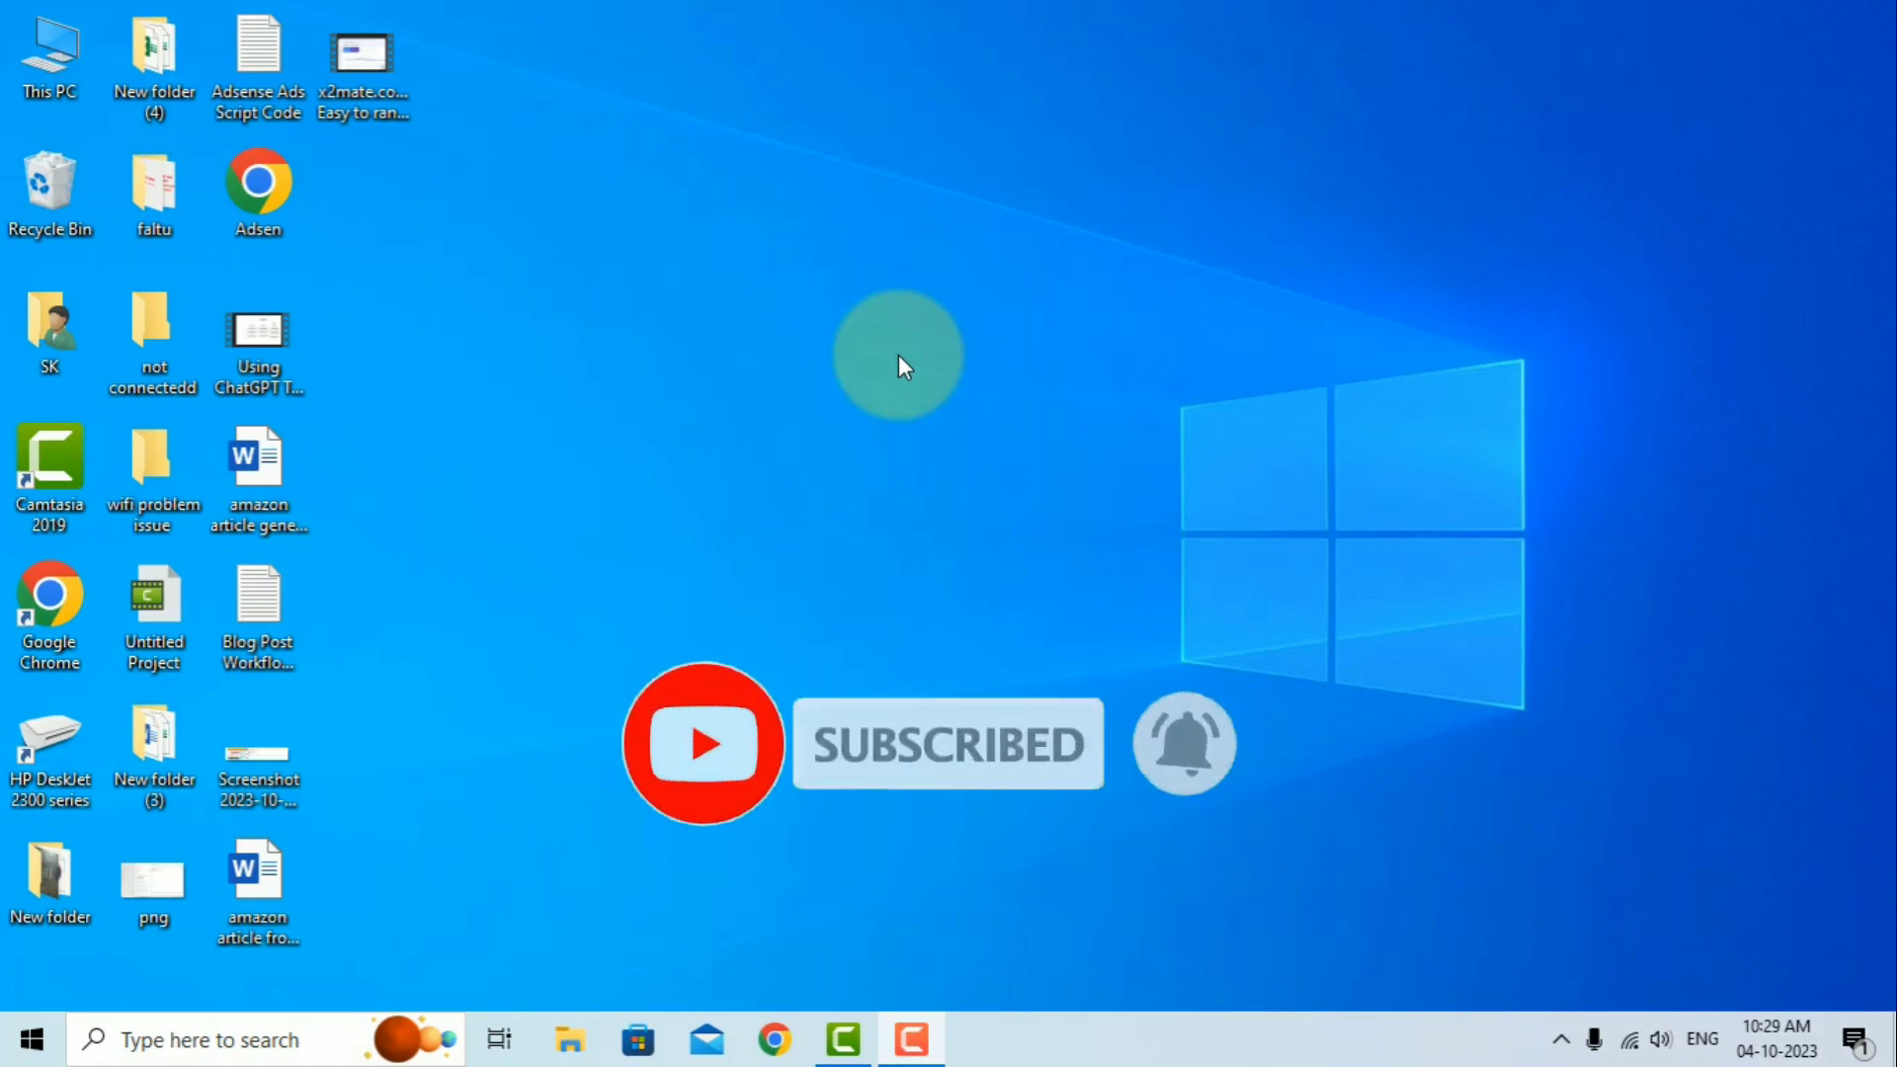
Step: Check the list of available Wi-Fi networks, close it and refresh the desktop
{"action": "left_click", "coordinate": [1636, 1039]}
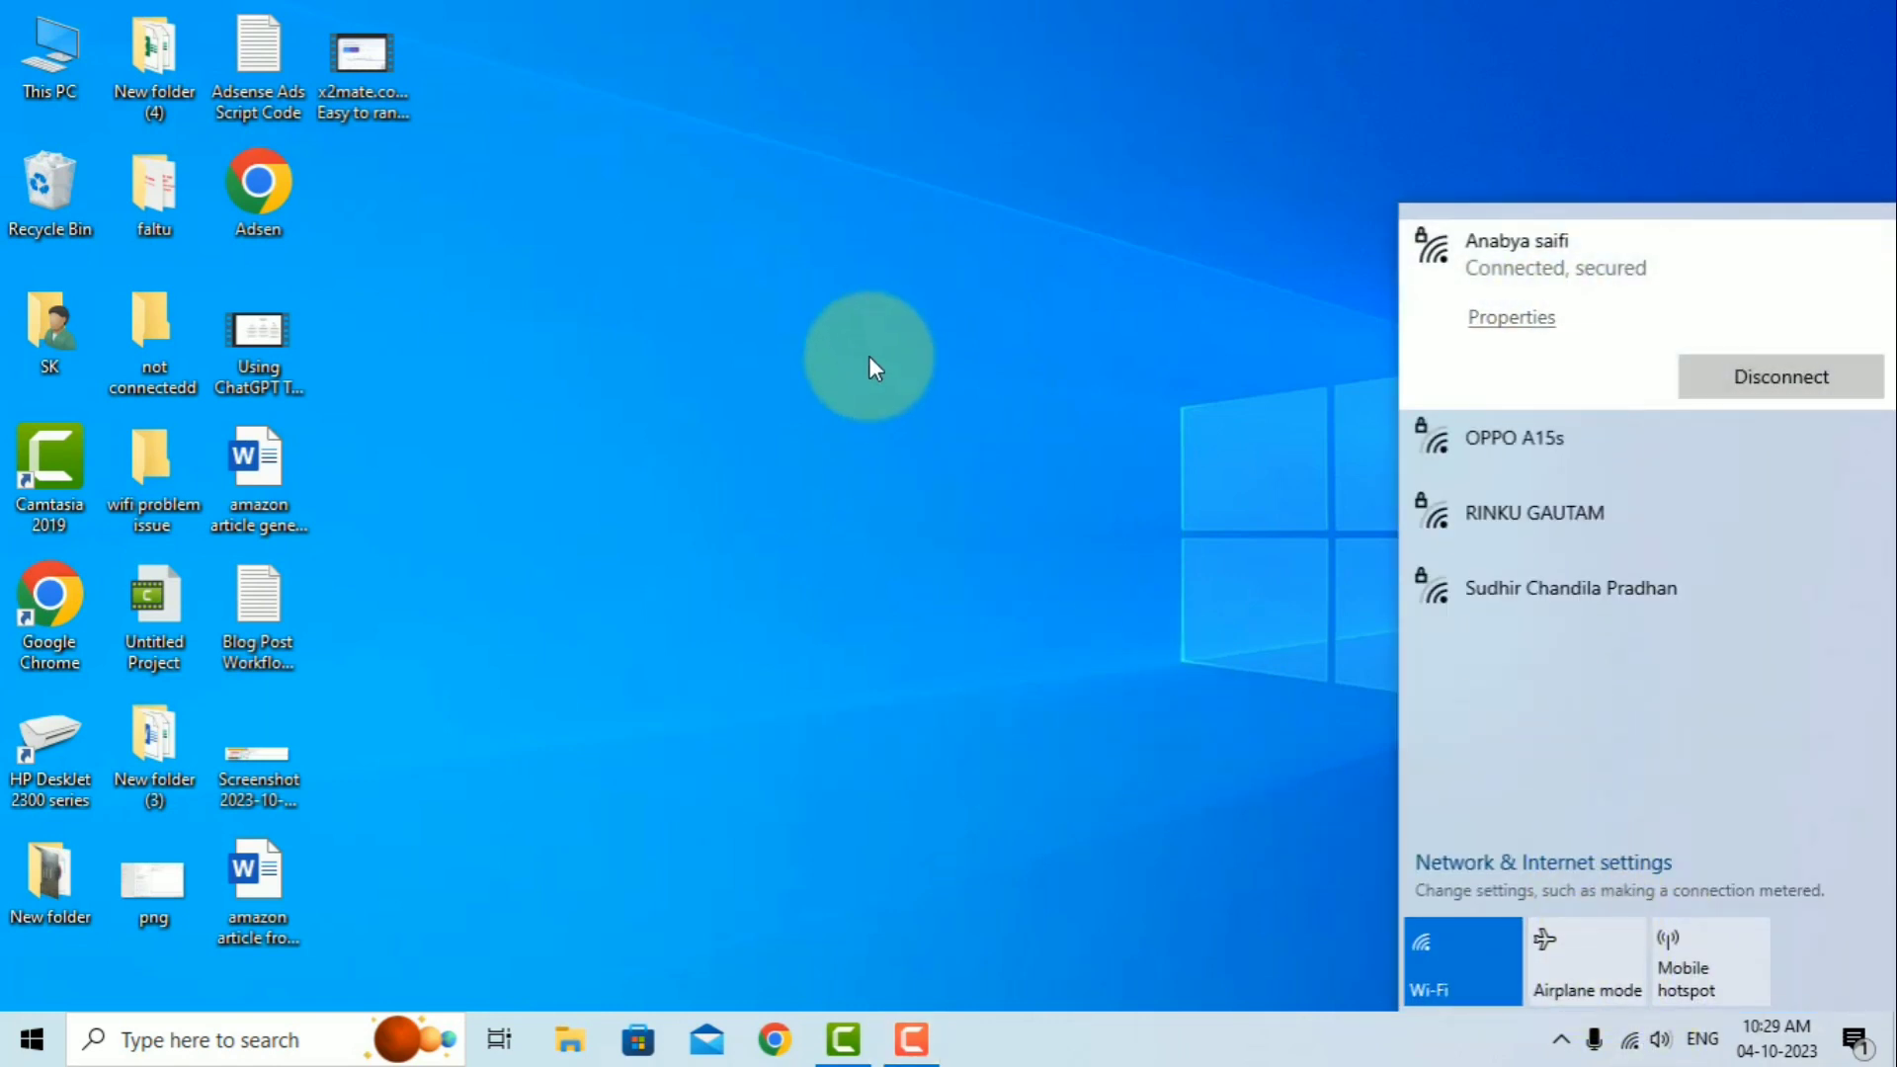
{"action": "left_click", "coordinate": [868, 356]}
{"action": "right_click", "coordinate": [795, 289]}
{"action": "left_click", "coordinate": [832, 365]}
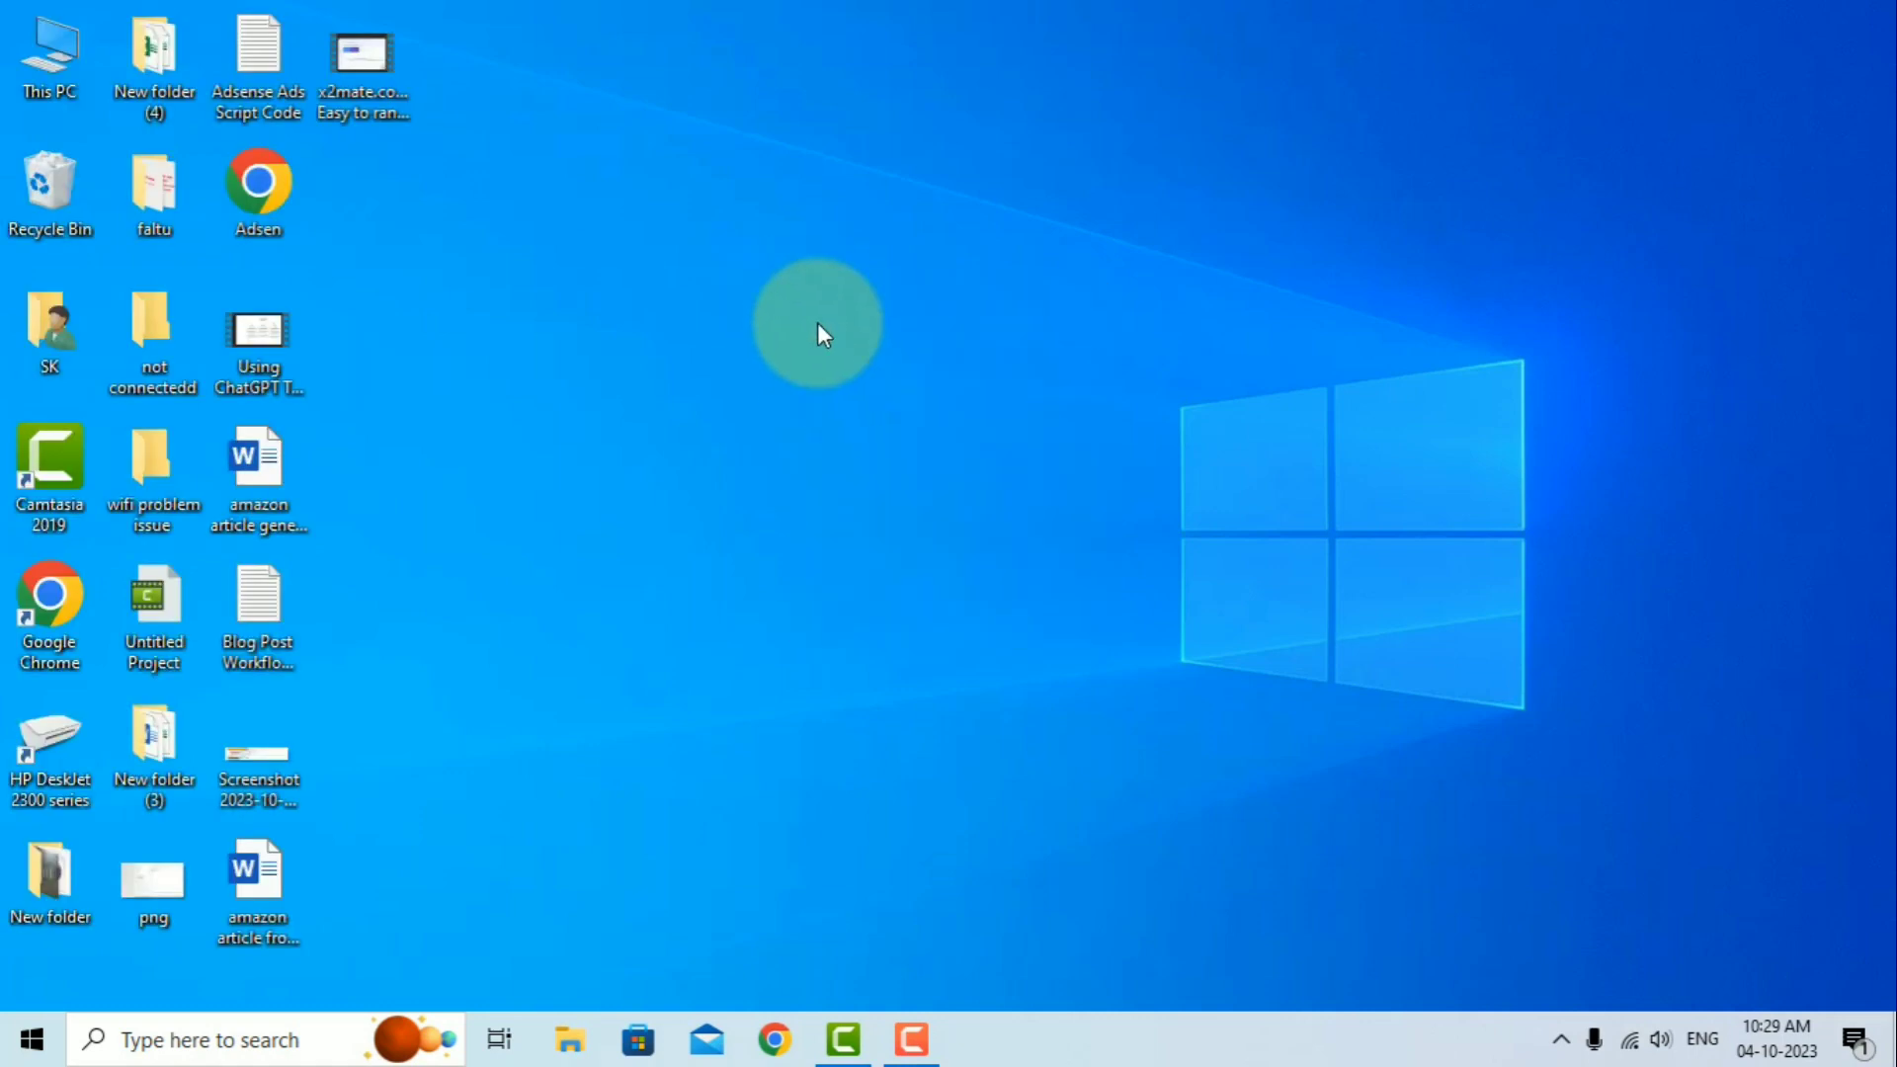
{"action": "right_click", "coordinate": [816, 326]}
{"action": "left_click", "coordinate": [867, 399]}
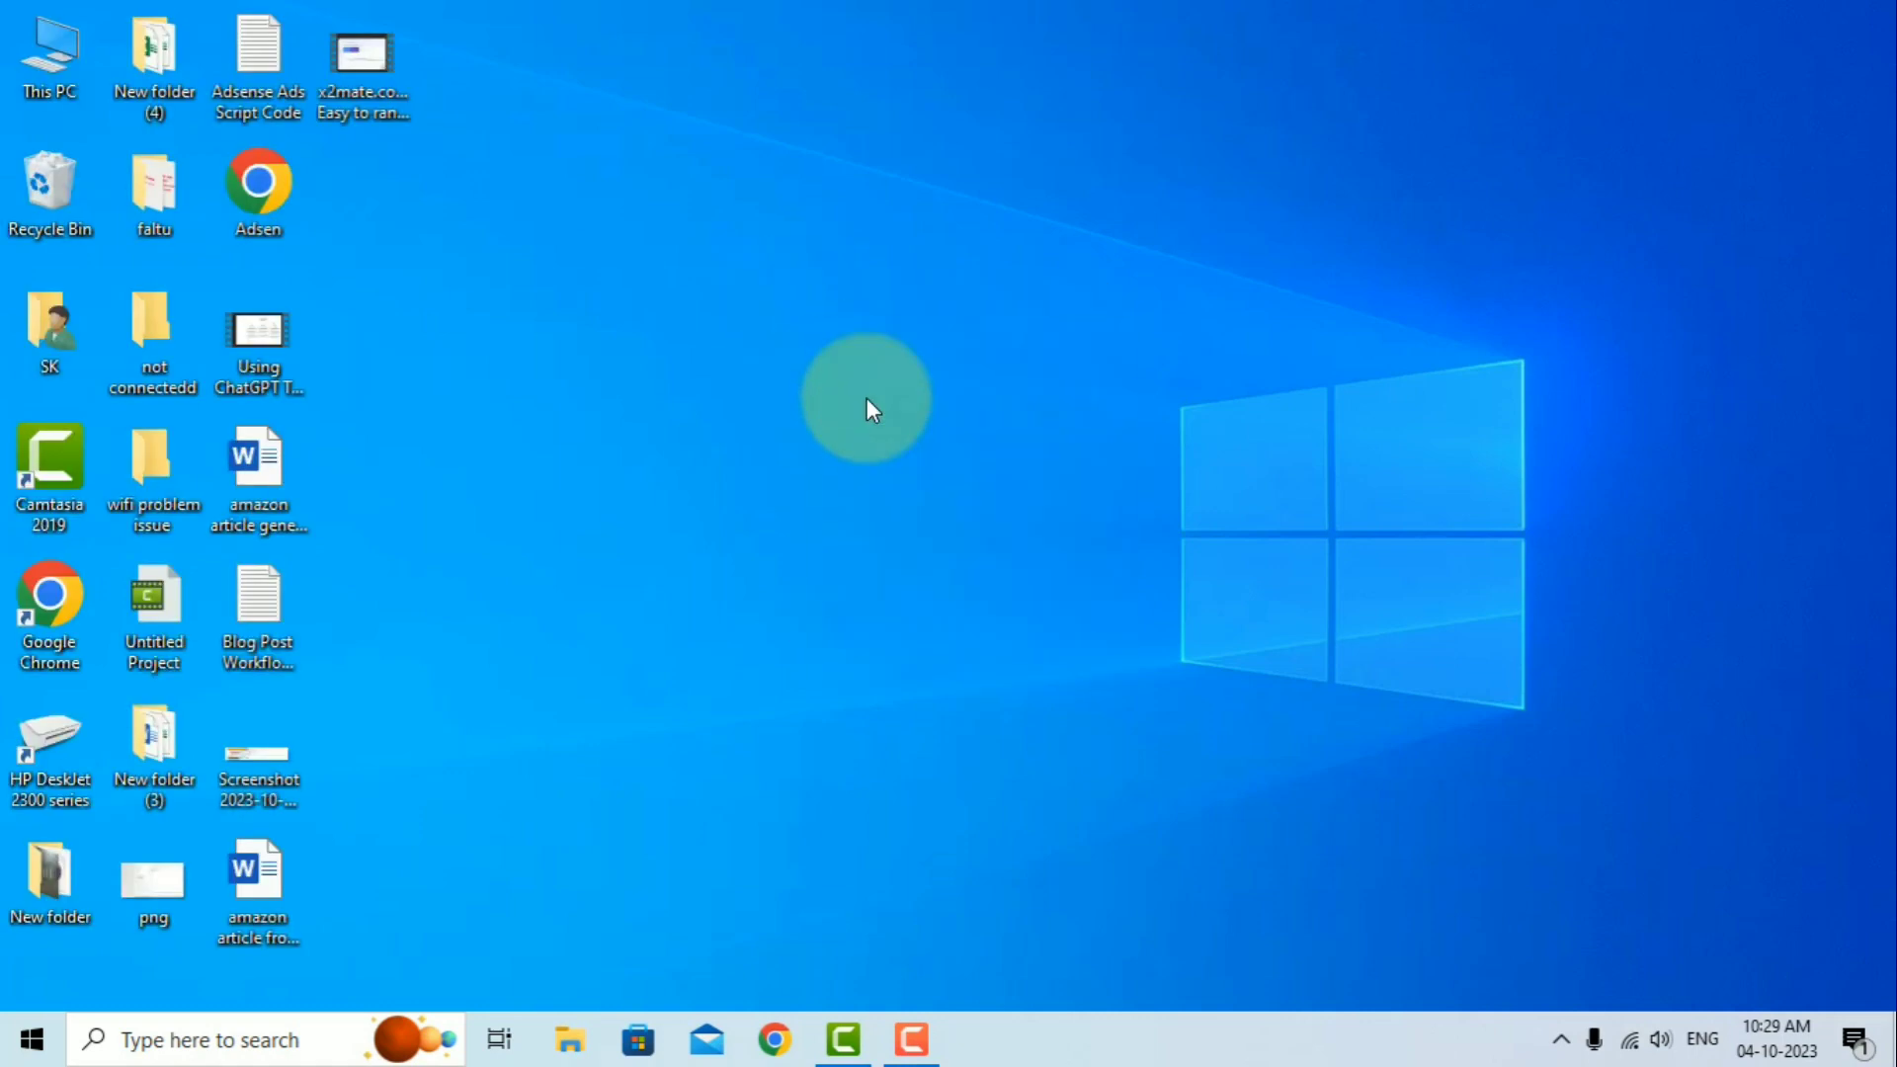
Step: Open the Network & Internet settings and bring up the network adapter options
{"action": "right_click", "coordinate": [1632, 1049]}
{"action": "left_click", "coordinate": [1632, 1006]}
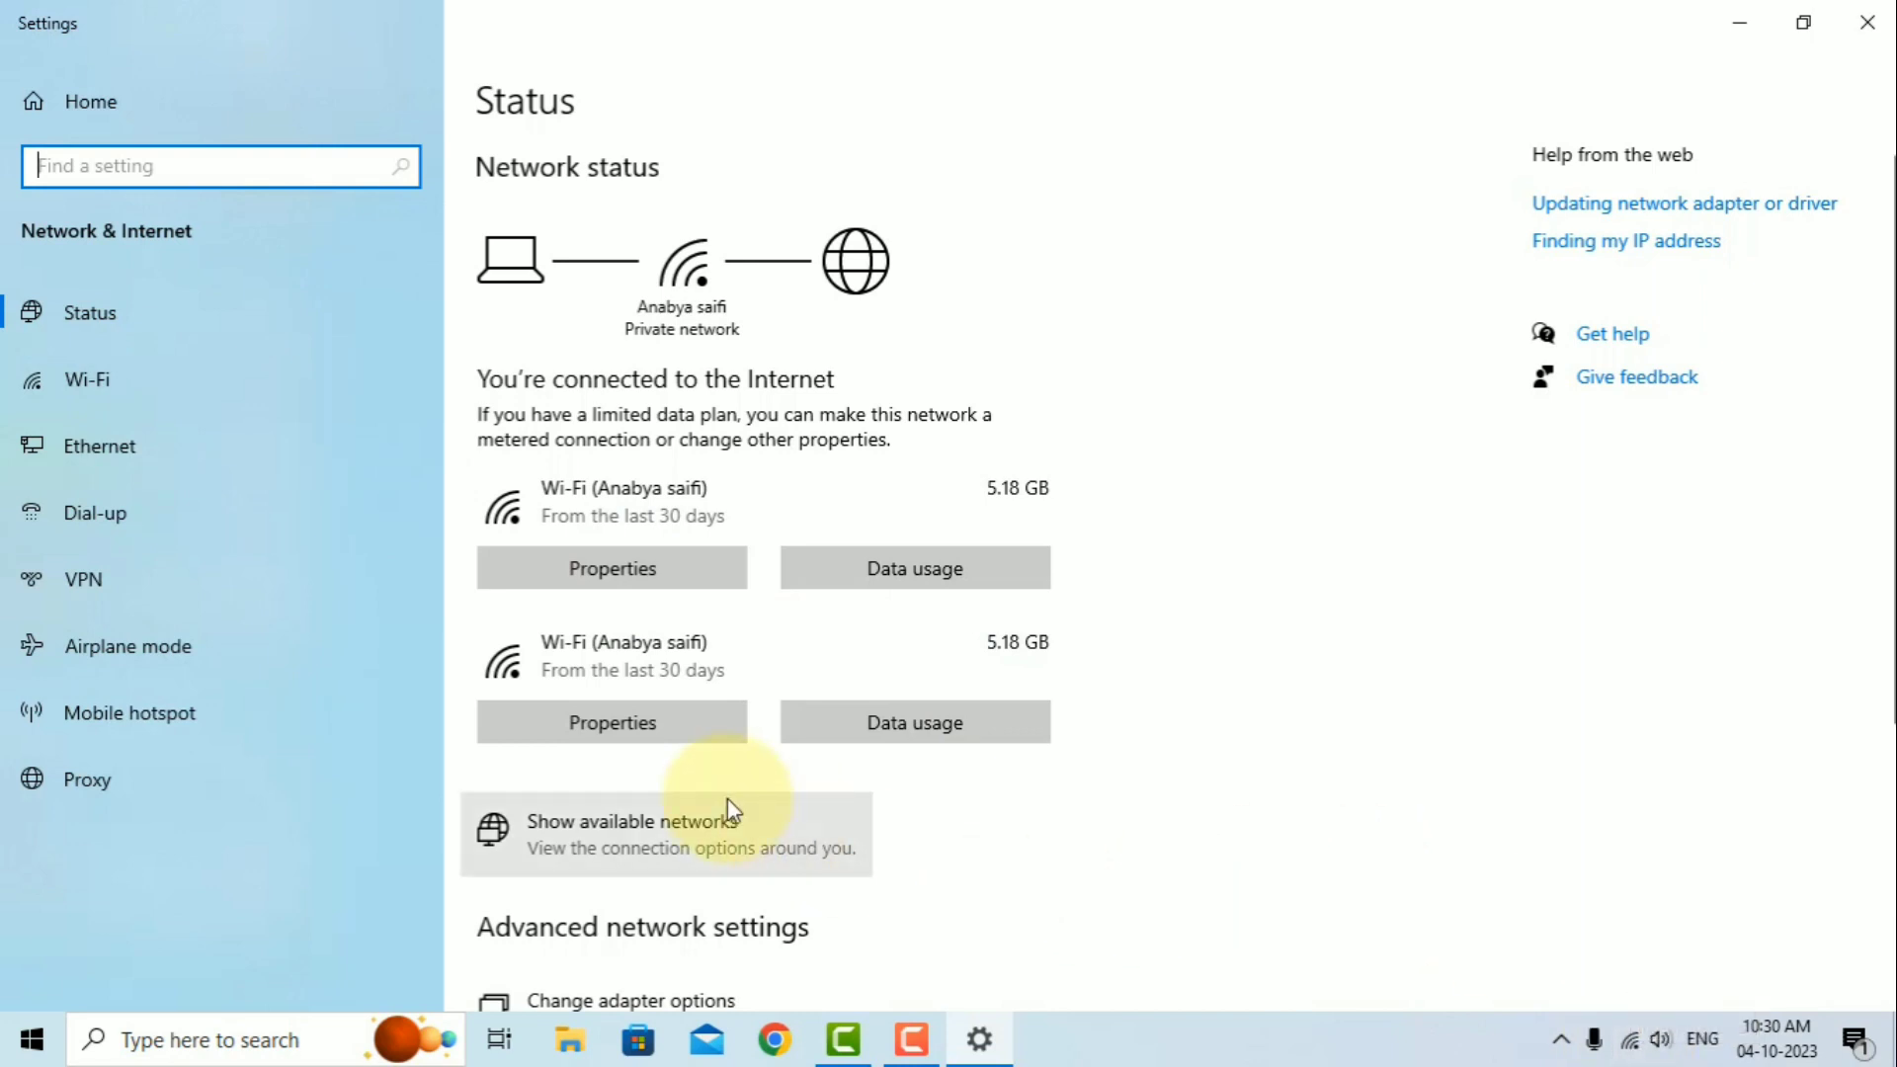
{"action": "scroll", "coordinate": [919, 852], "scroll_direction": "down", "scroll_amount": 2}
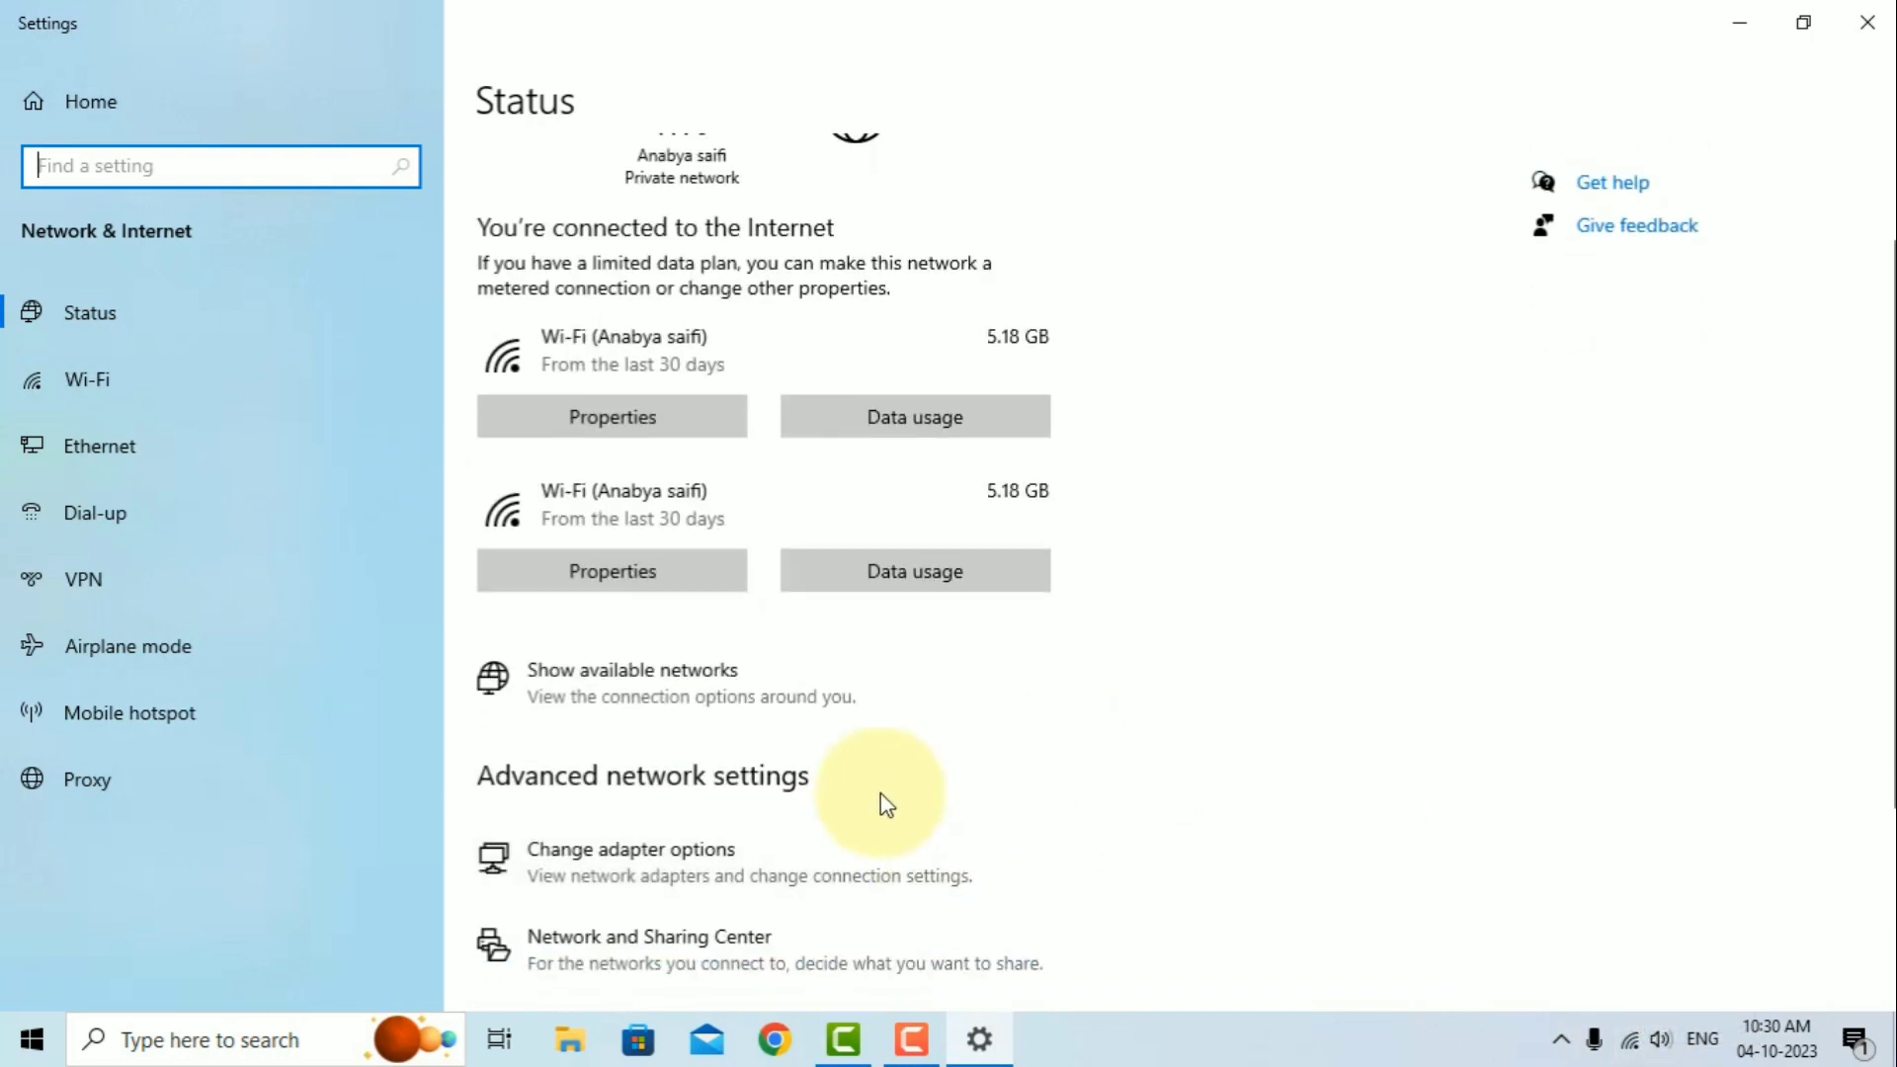
{"action": "right_click", "coordinate": [1631, 1050]}
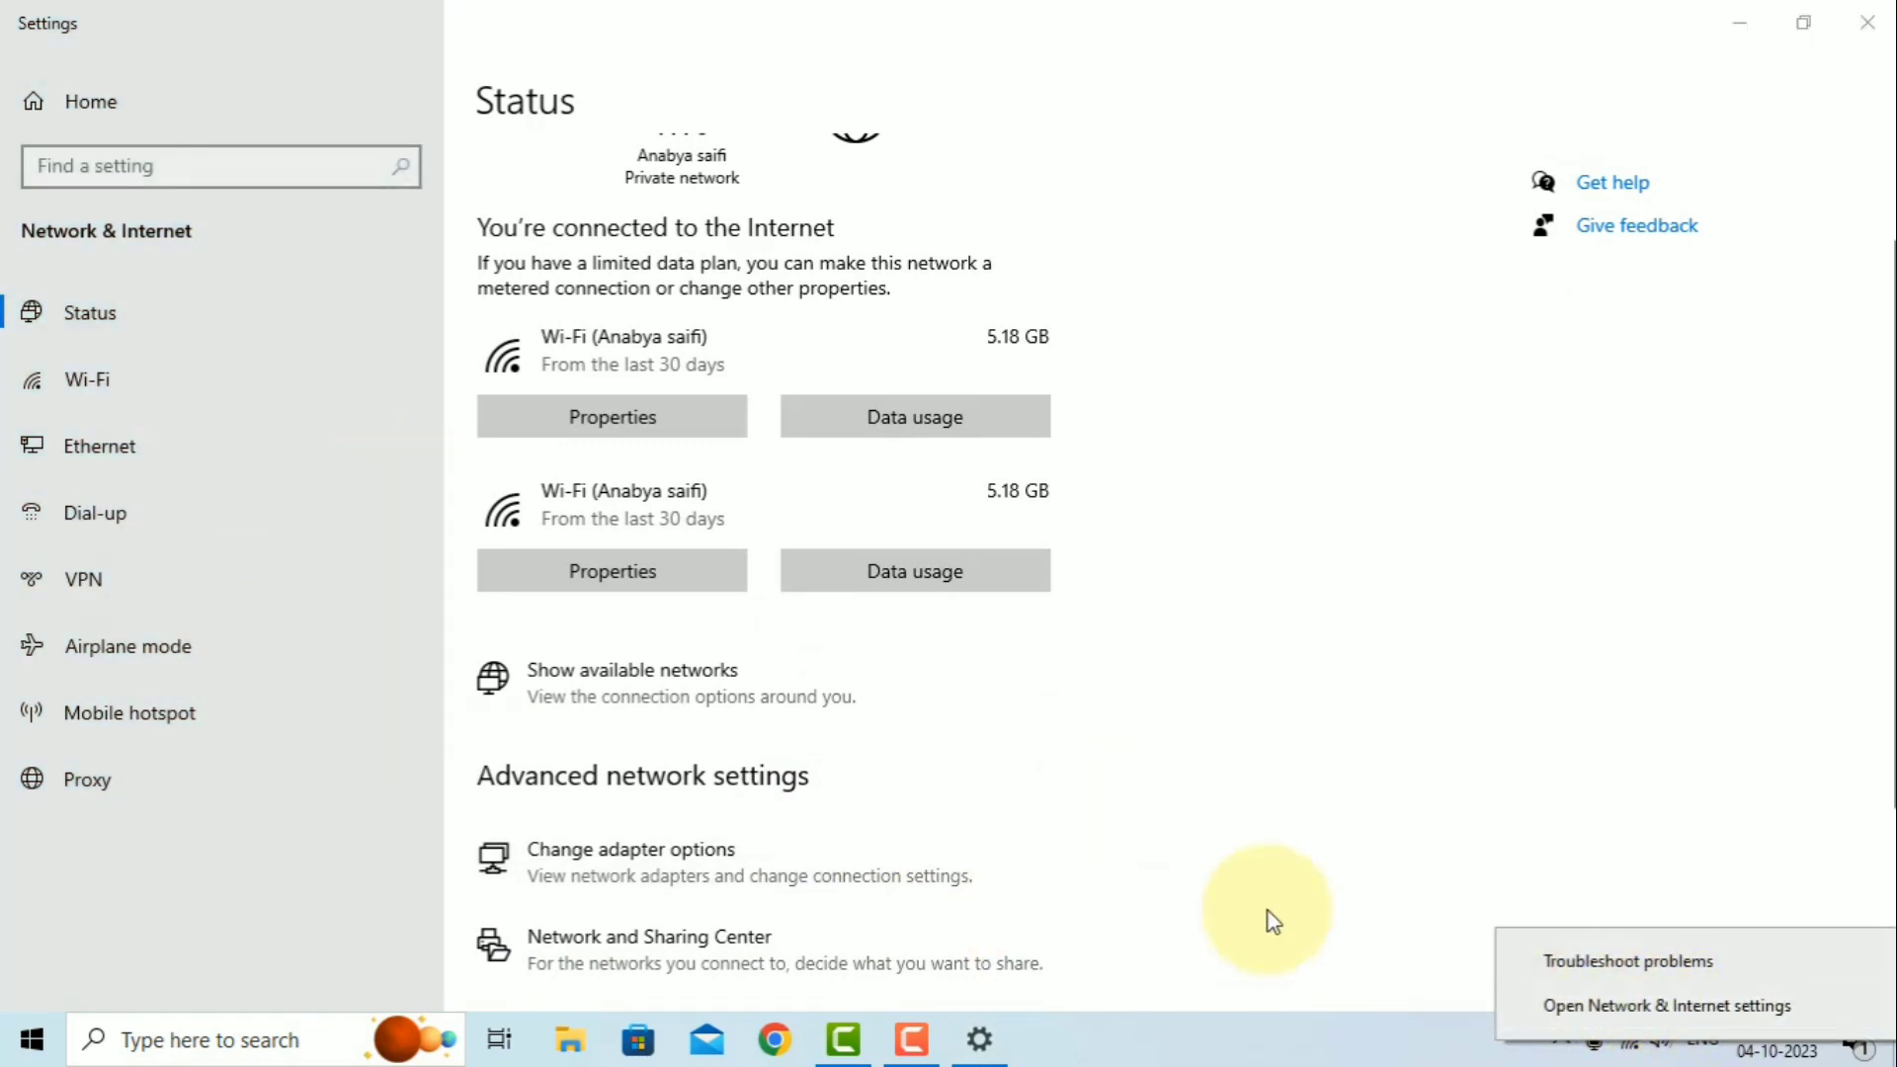
{"action": "left_click", "coordinate": [1281, 827]}
{"action": "left_click", "coordinate": [659, 877]}
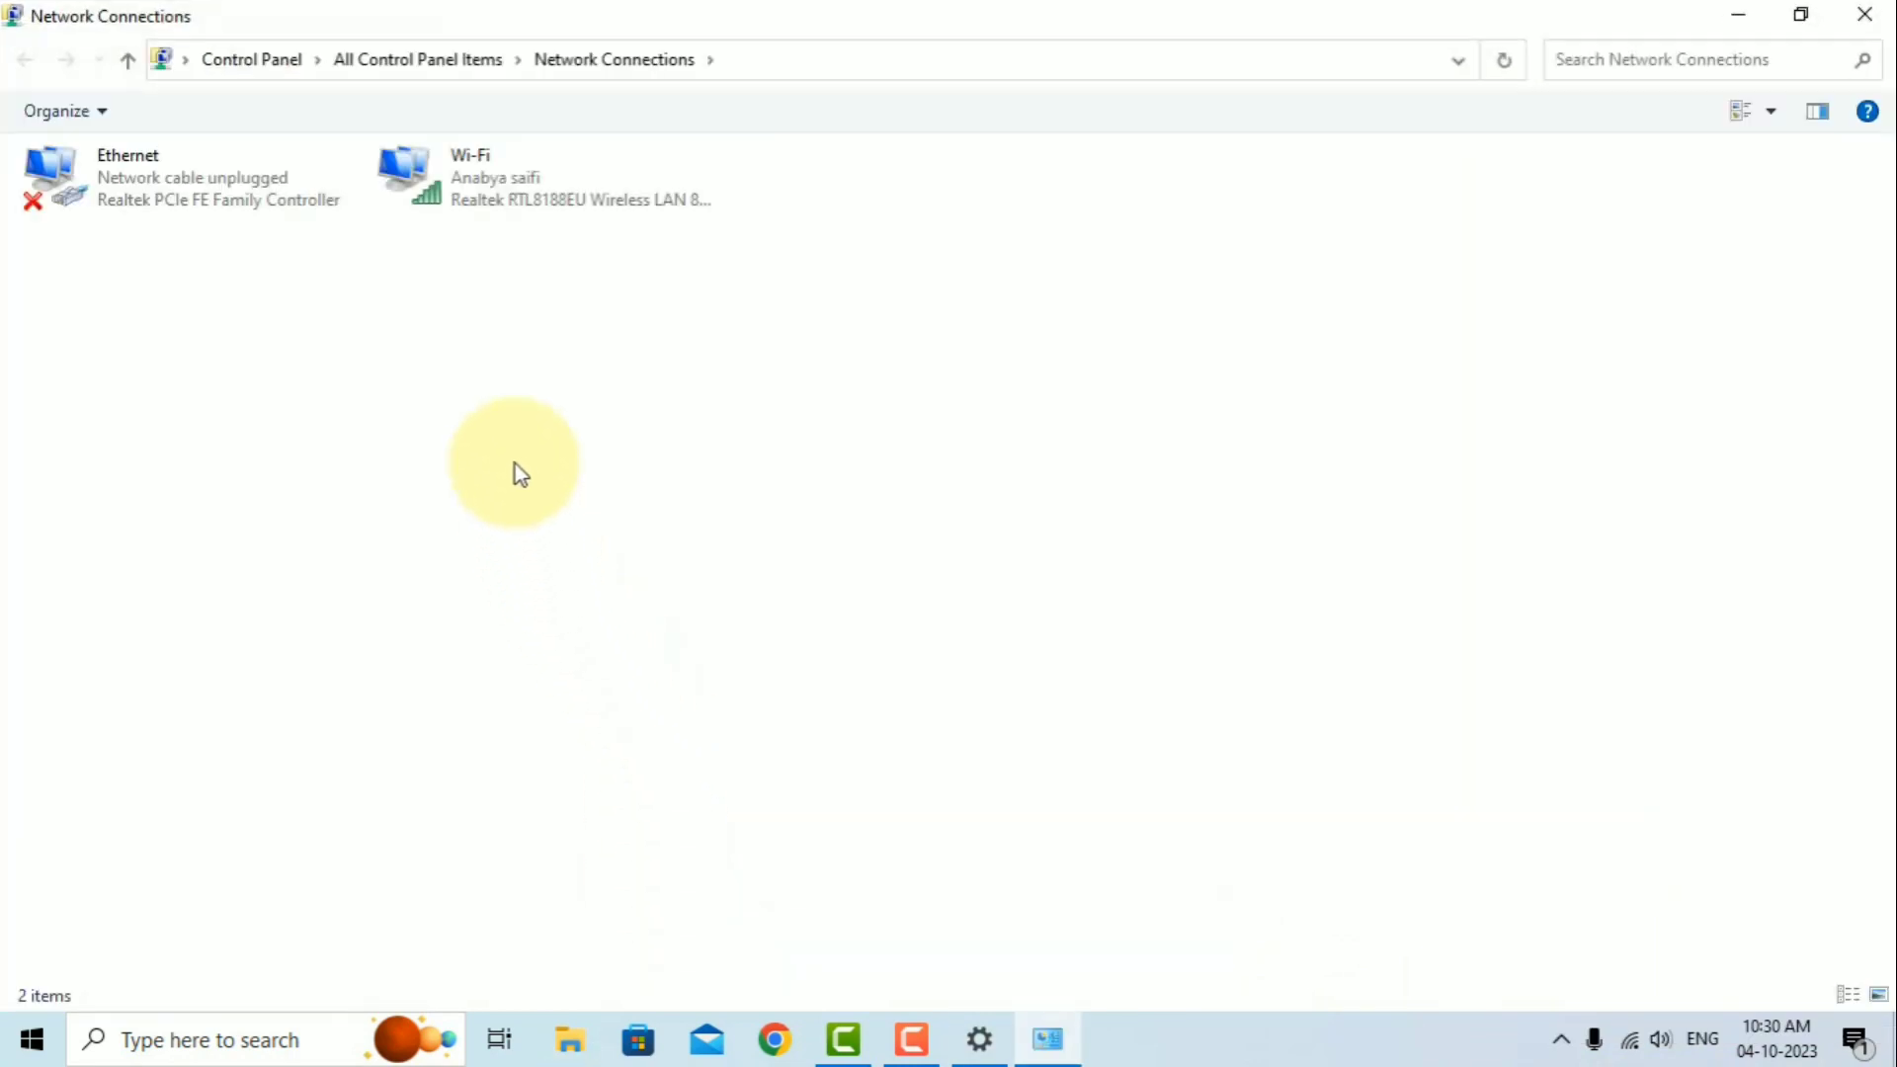
Step: Disable the Wi-Fi network adapter and check the list of available networks
{"action": "right_click", "coordinate": [475, 172]}
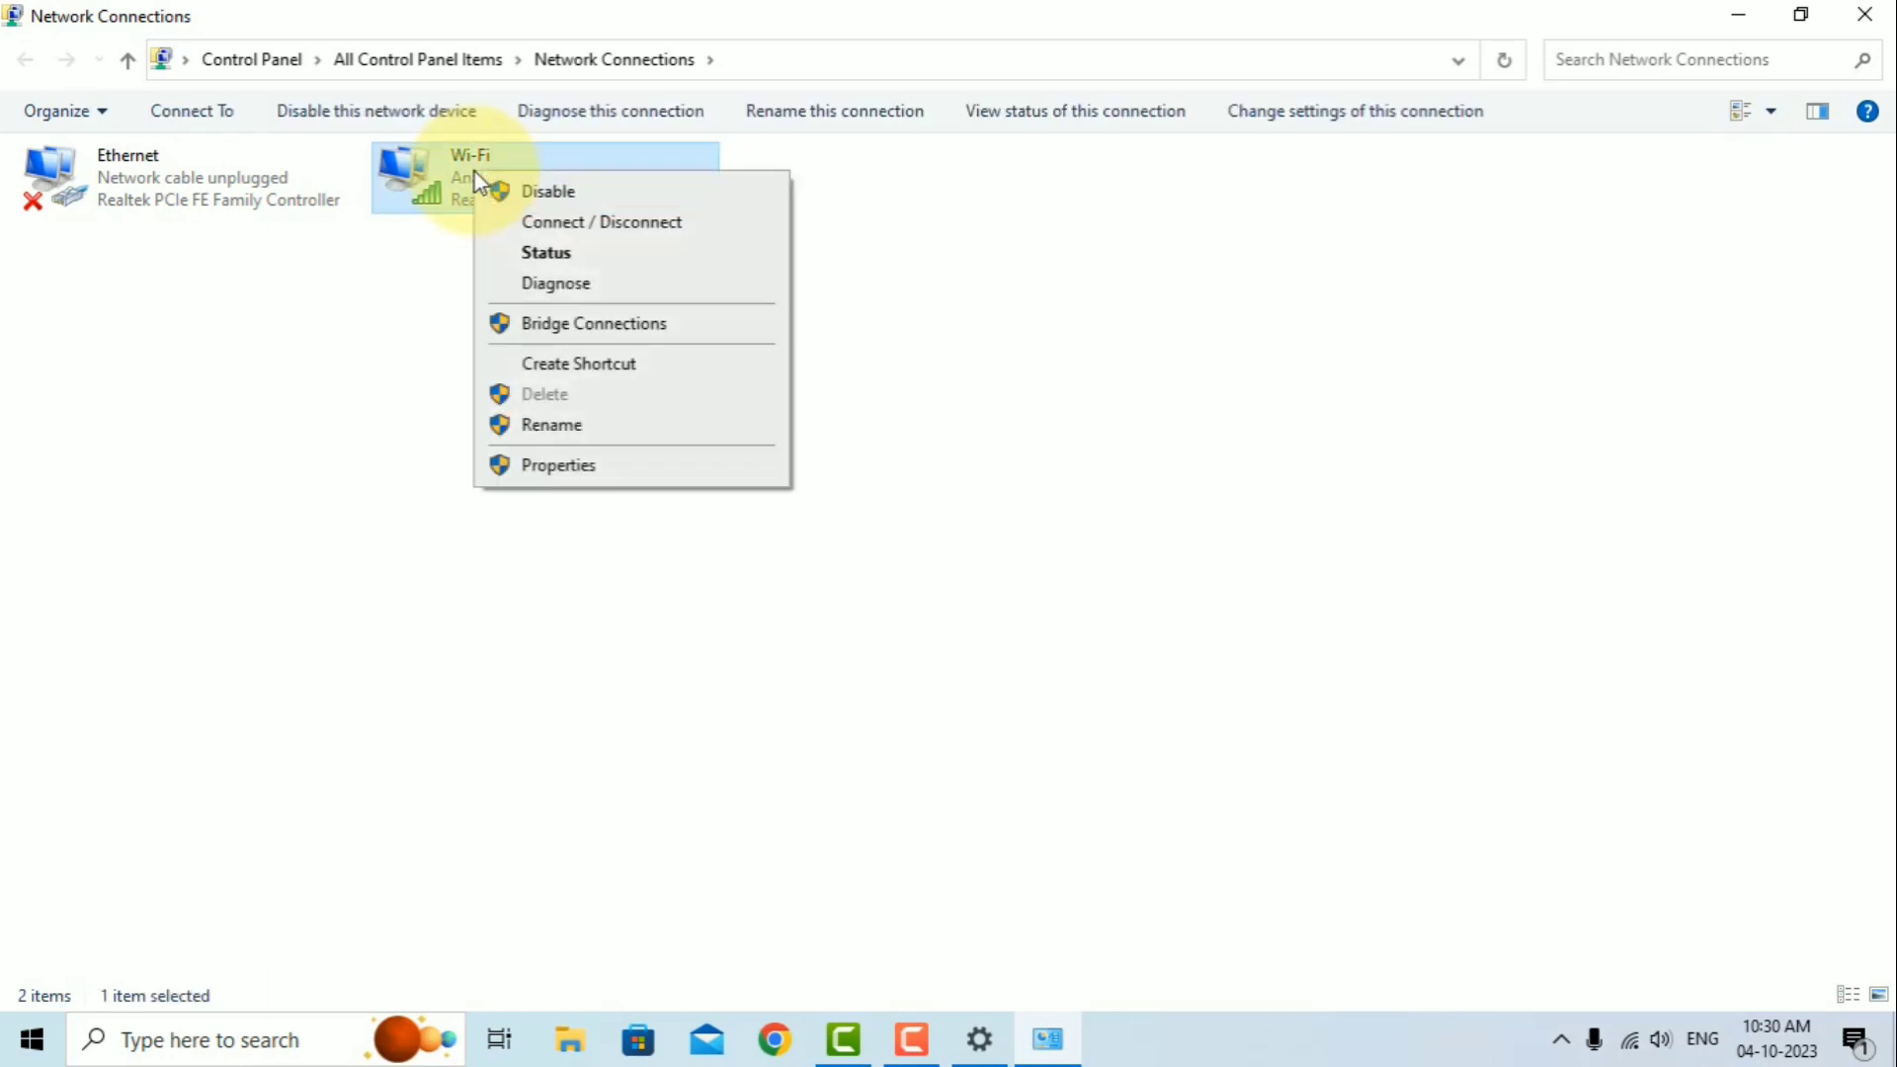
{"action": "left_click", "coordinate": [548, 192]}
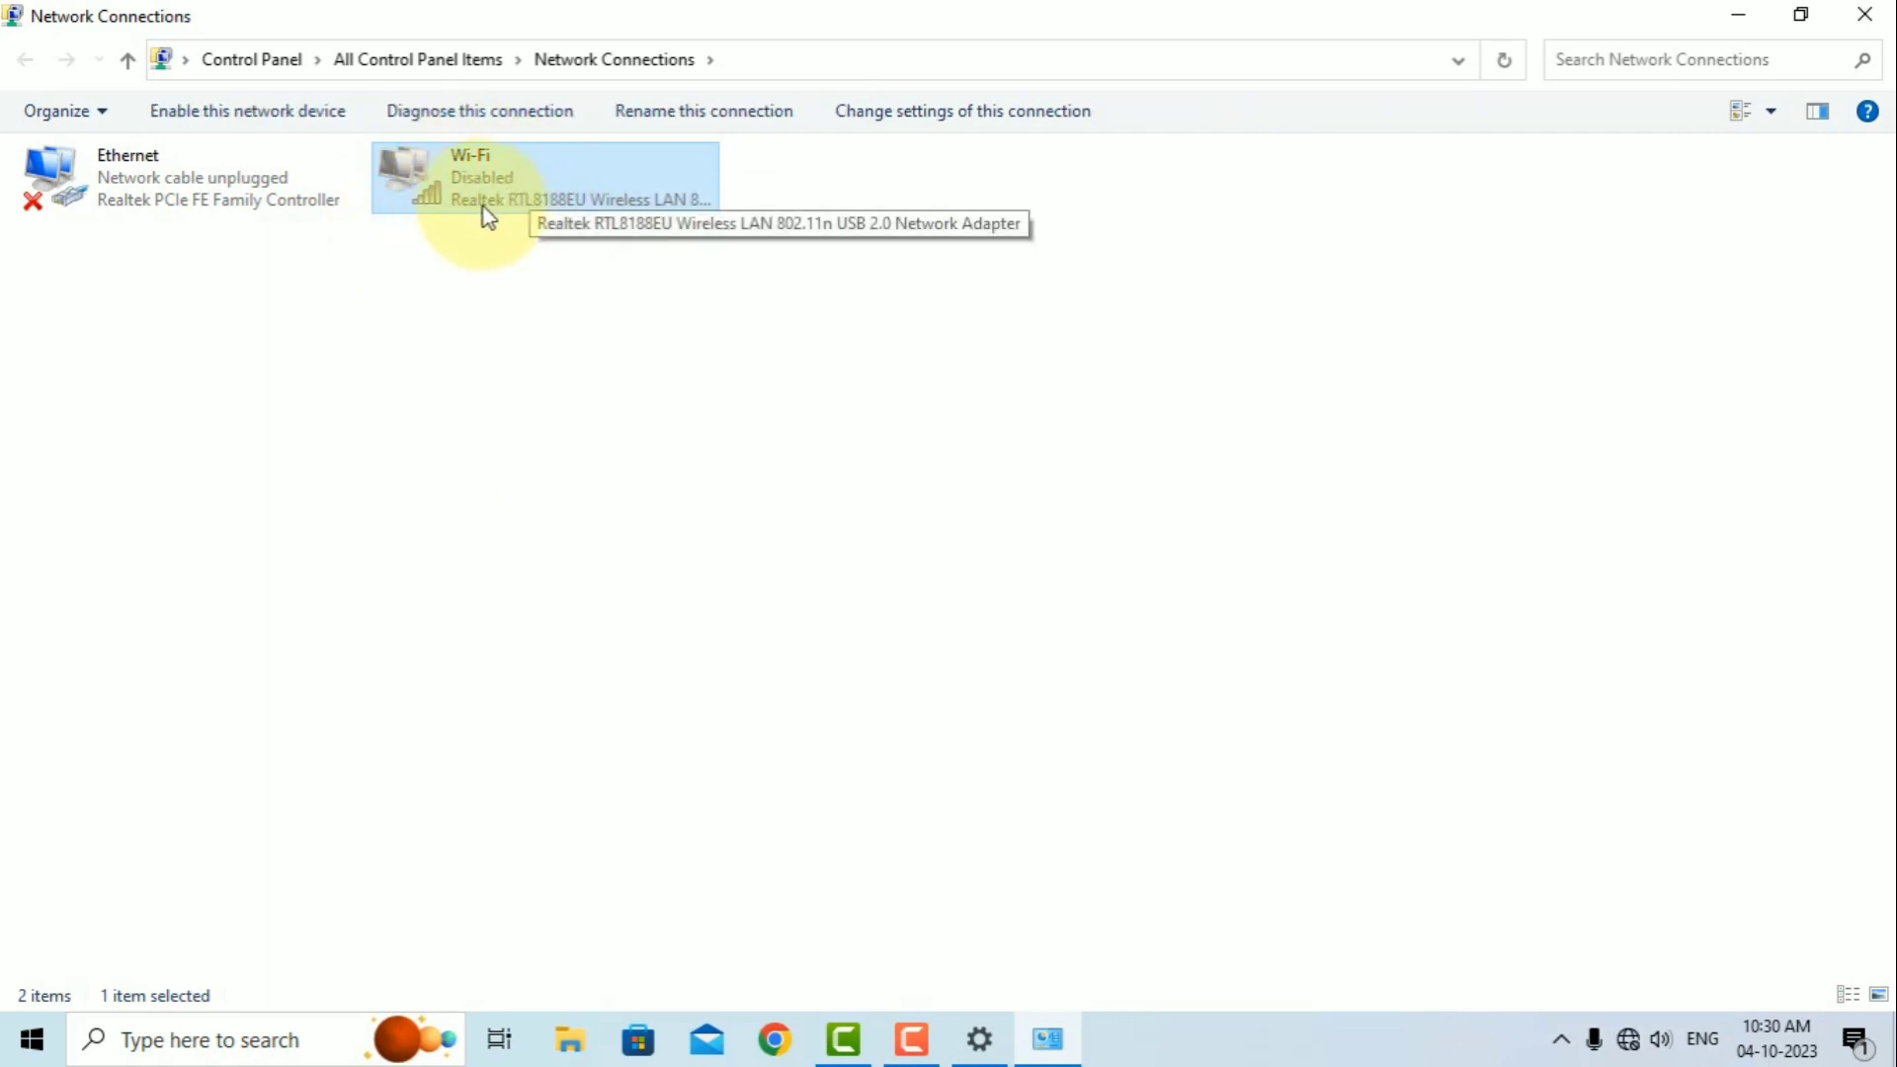
{"action": "left_click", "coordinate": [1631, 1041]}
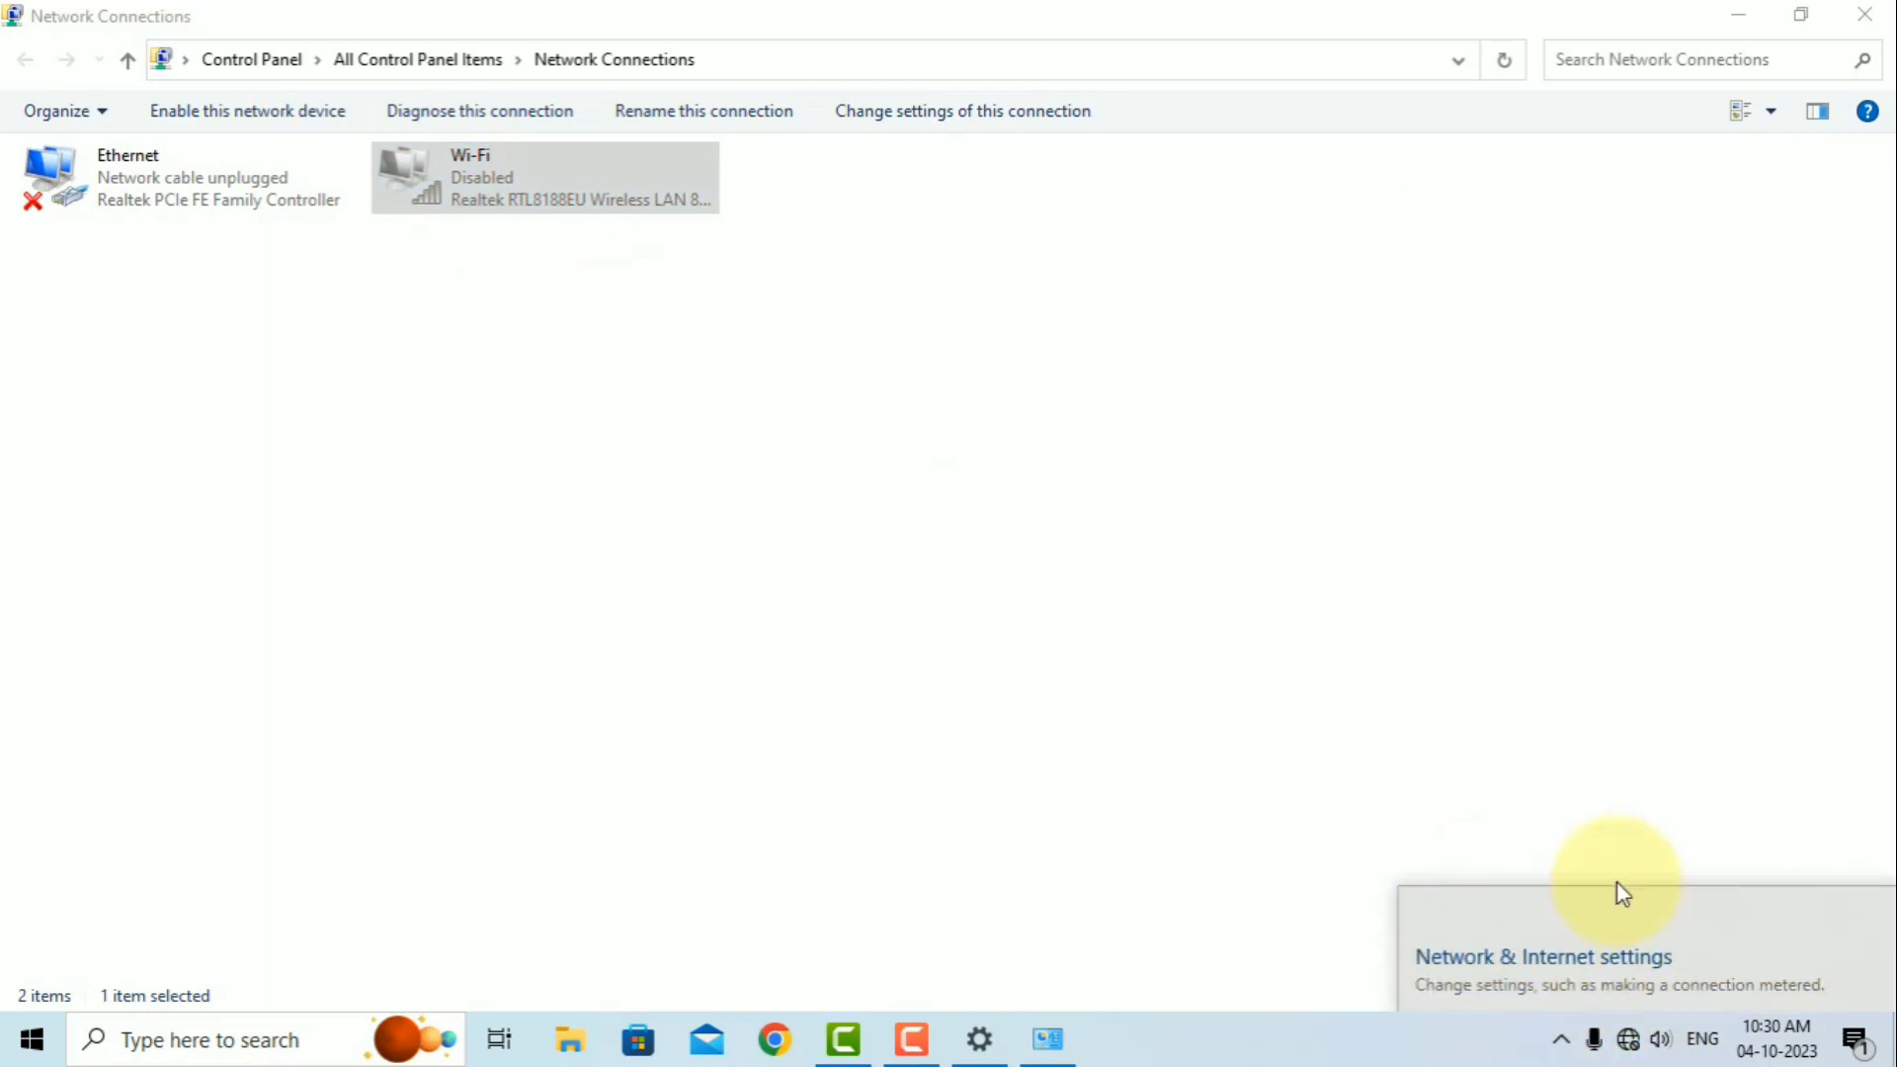
Step: Enable the Wi-Fi network adapter again and clear its selection
{"action": "right_click", "coordinate": [488, 191]}
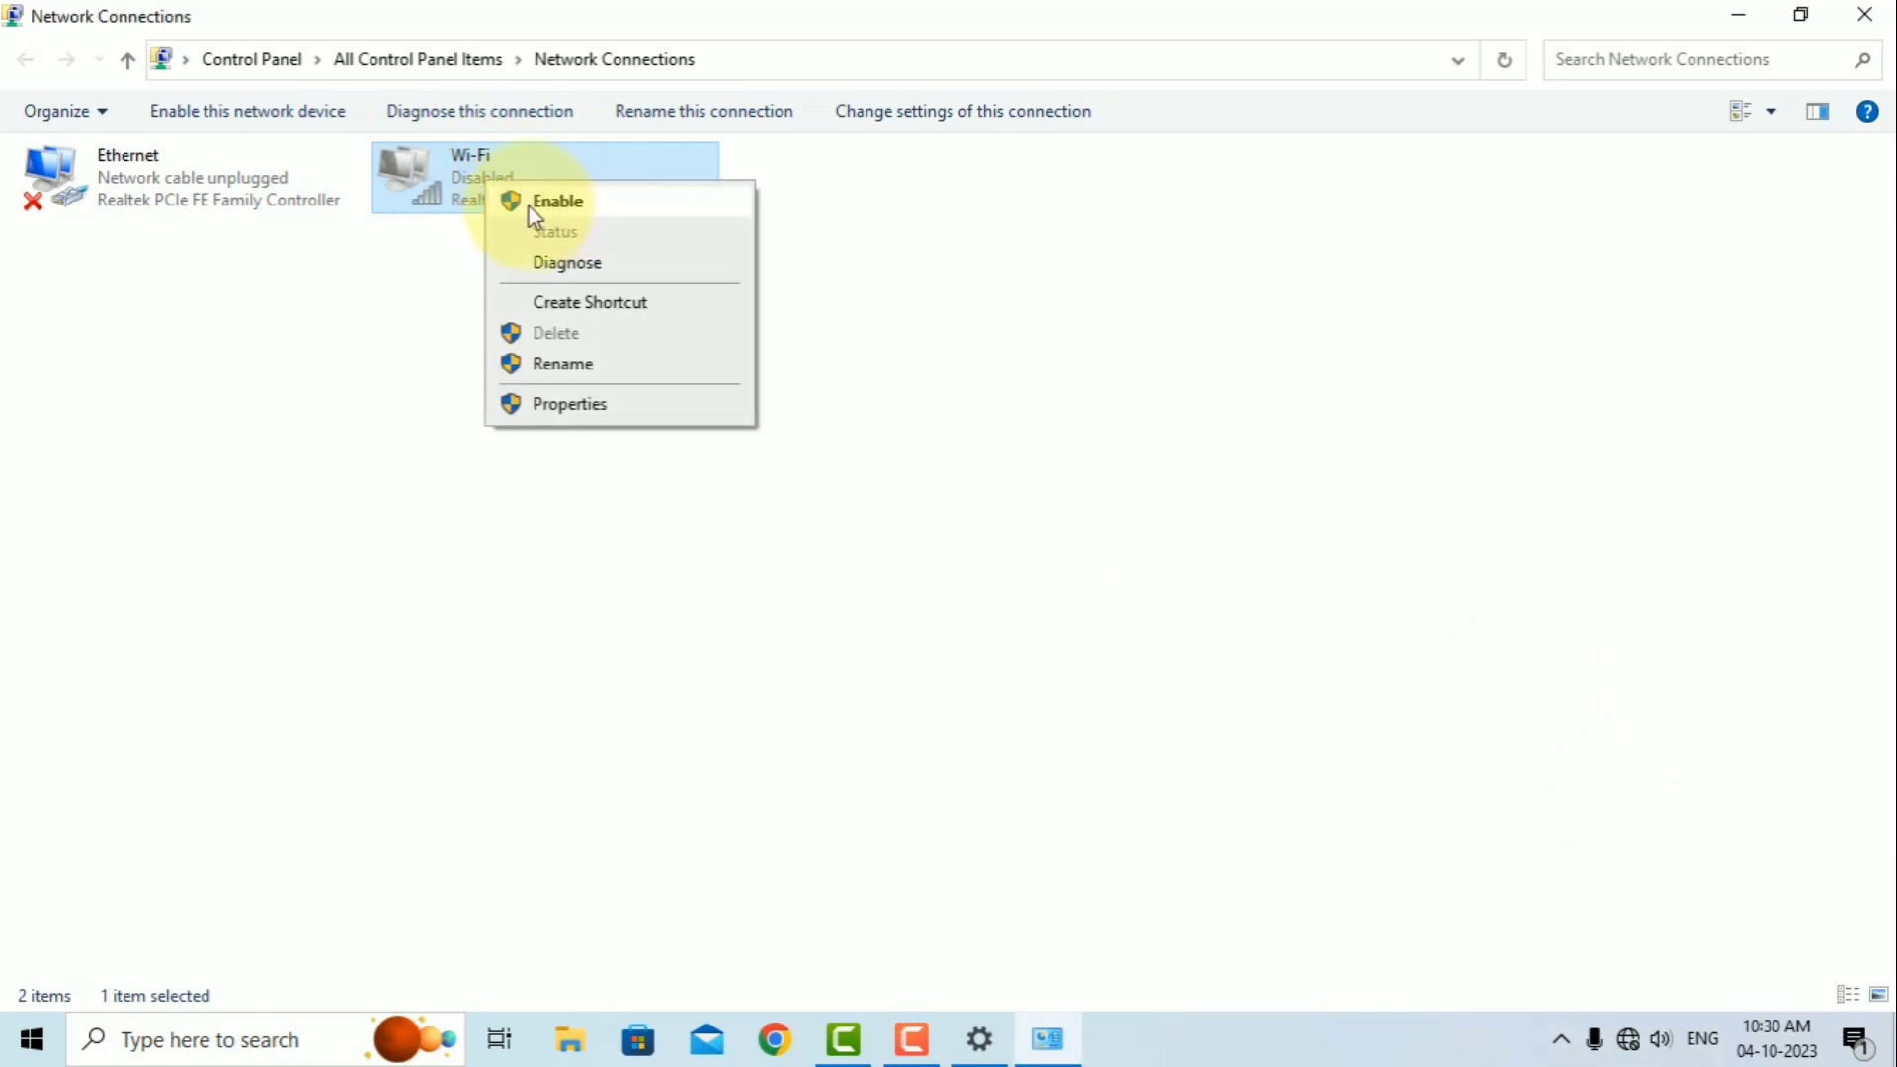
{"action": "left_click", "coordinate": [456, 197]}
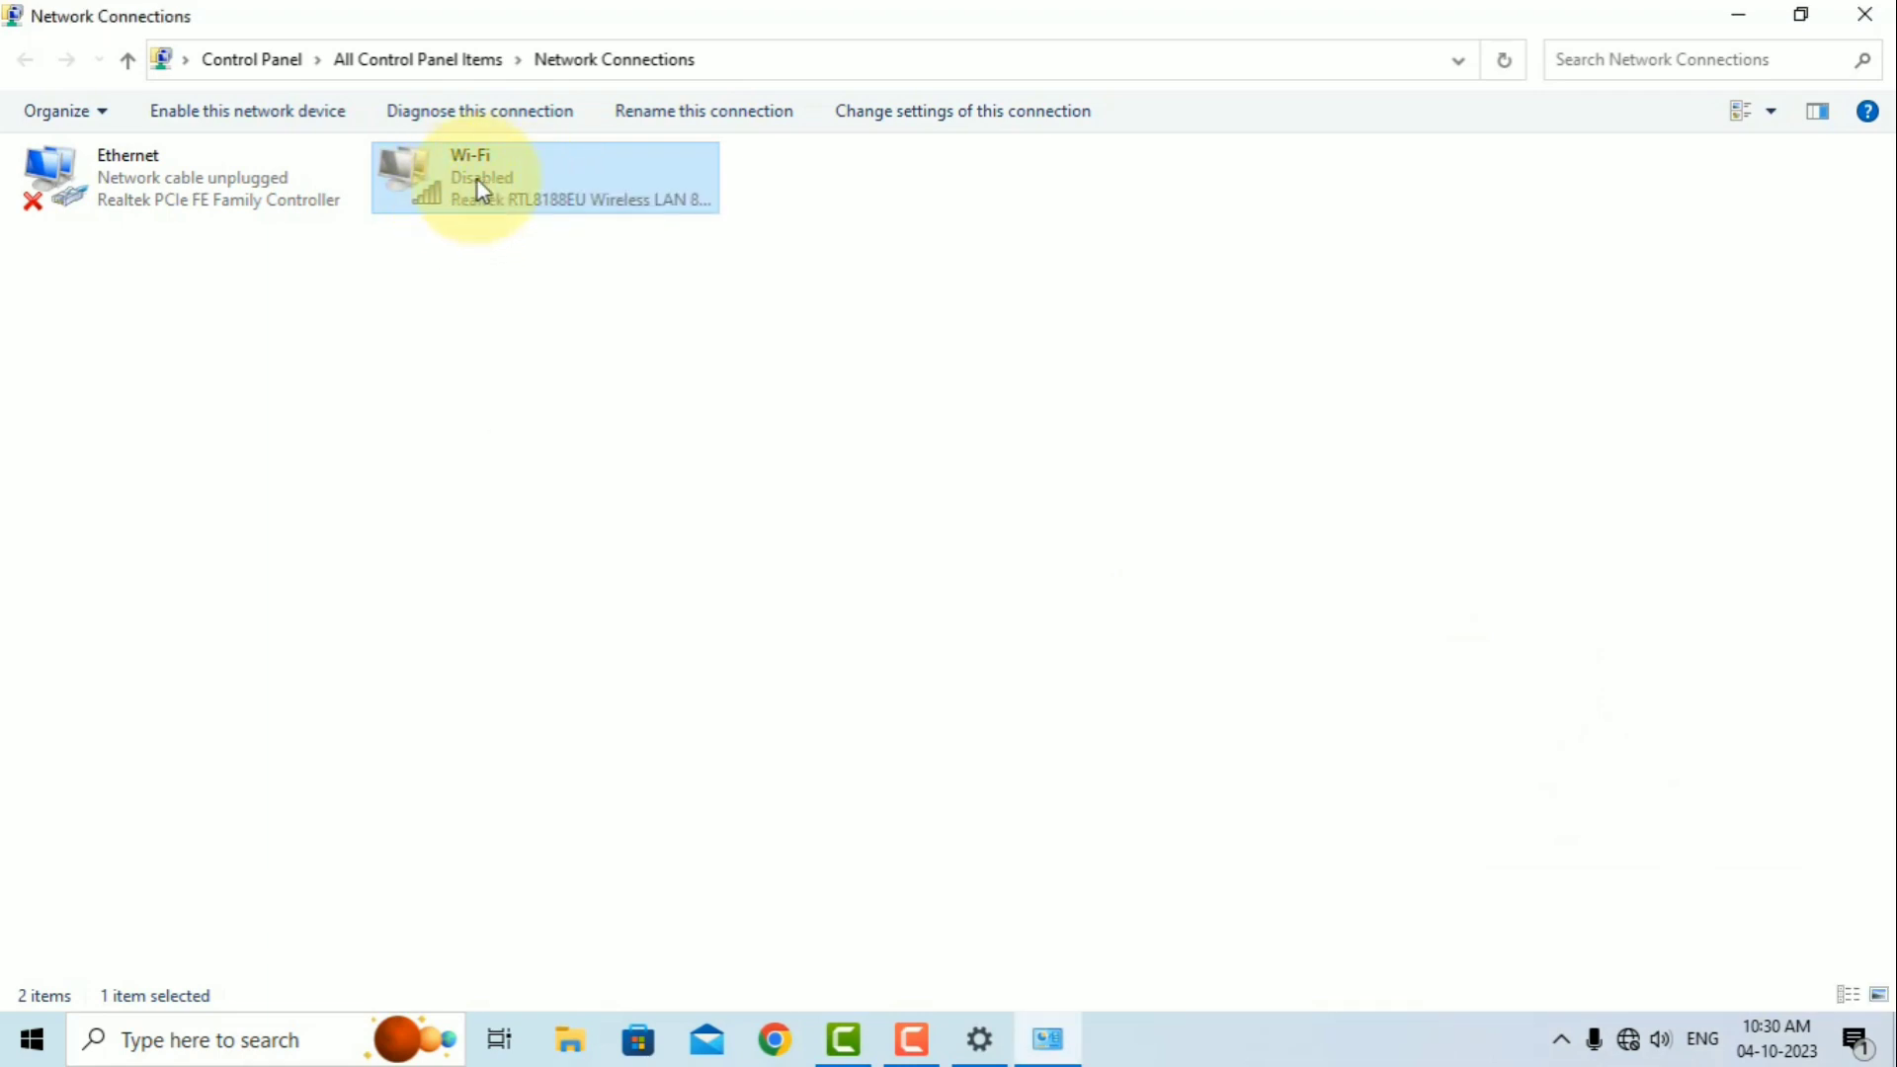
{"action": "right_click", "coordinate": [477, 181]}
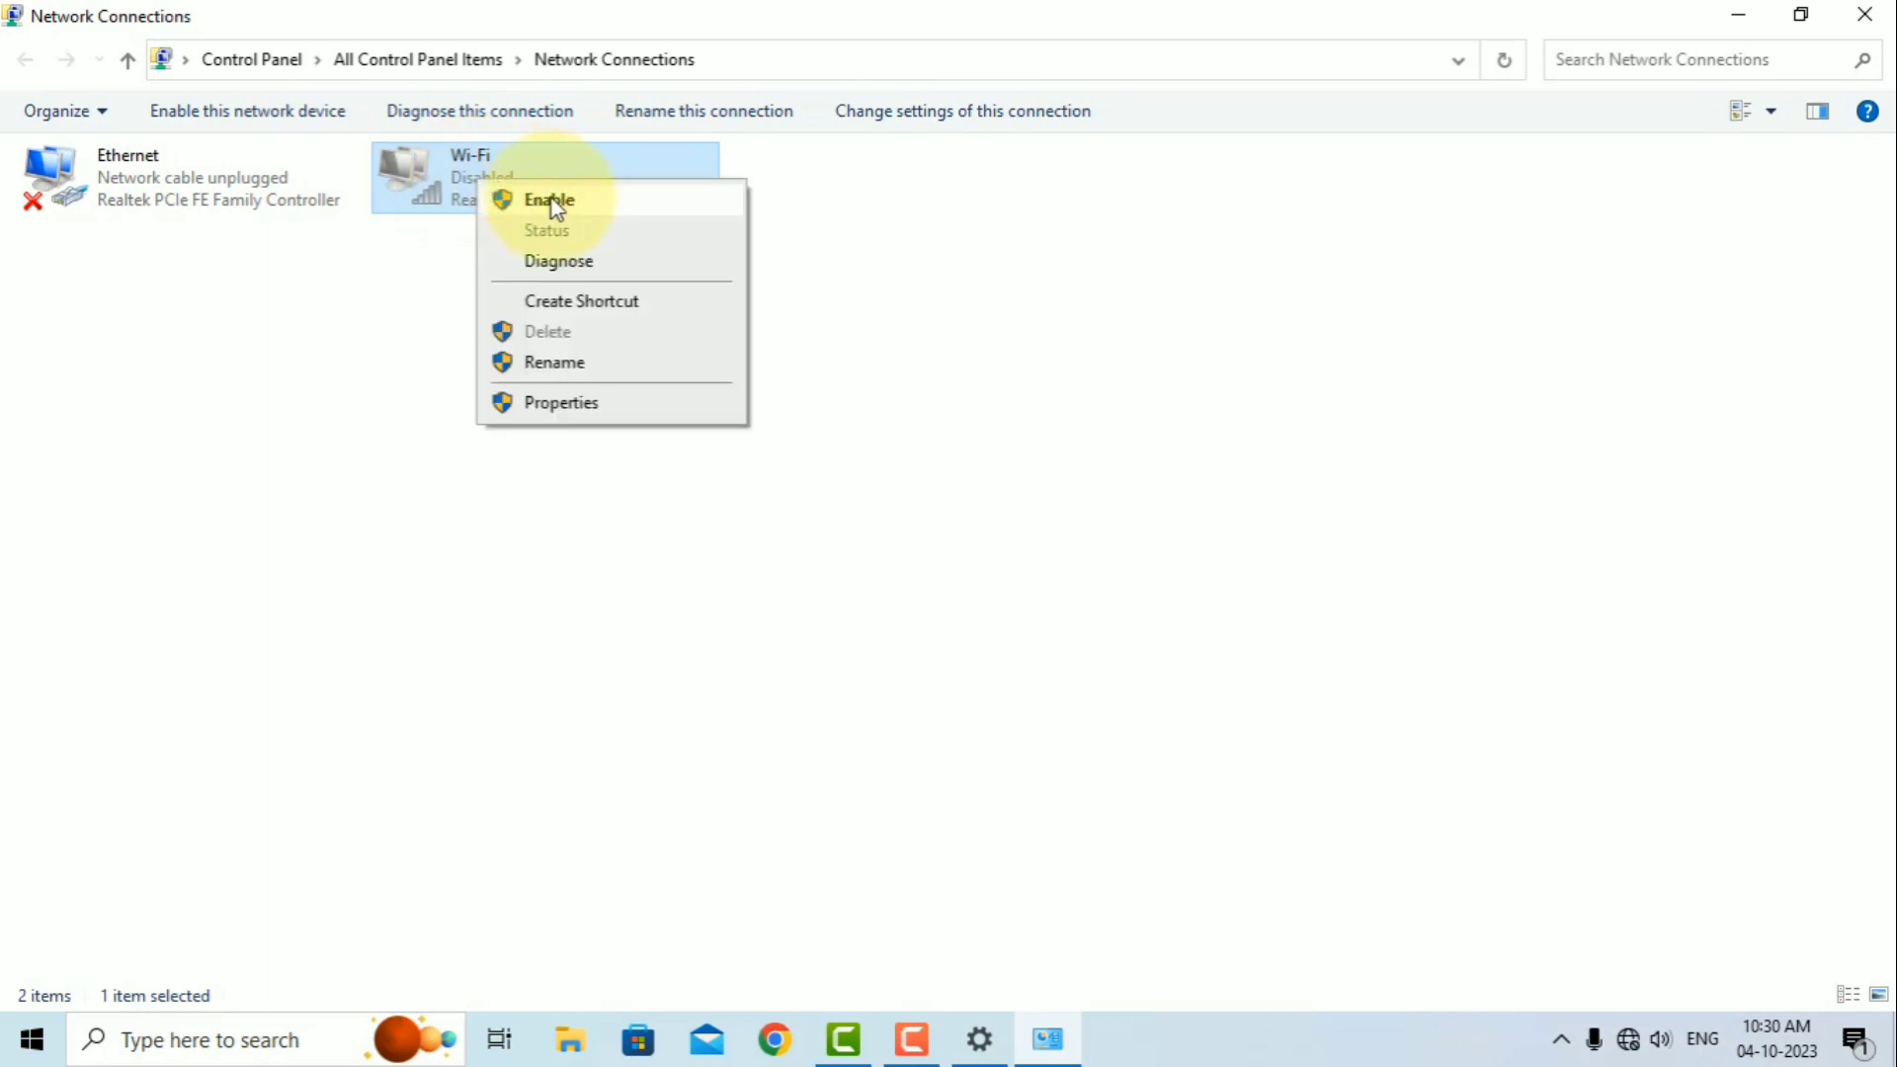
{"action": "left_click", "coordinate": [550, 201]}
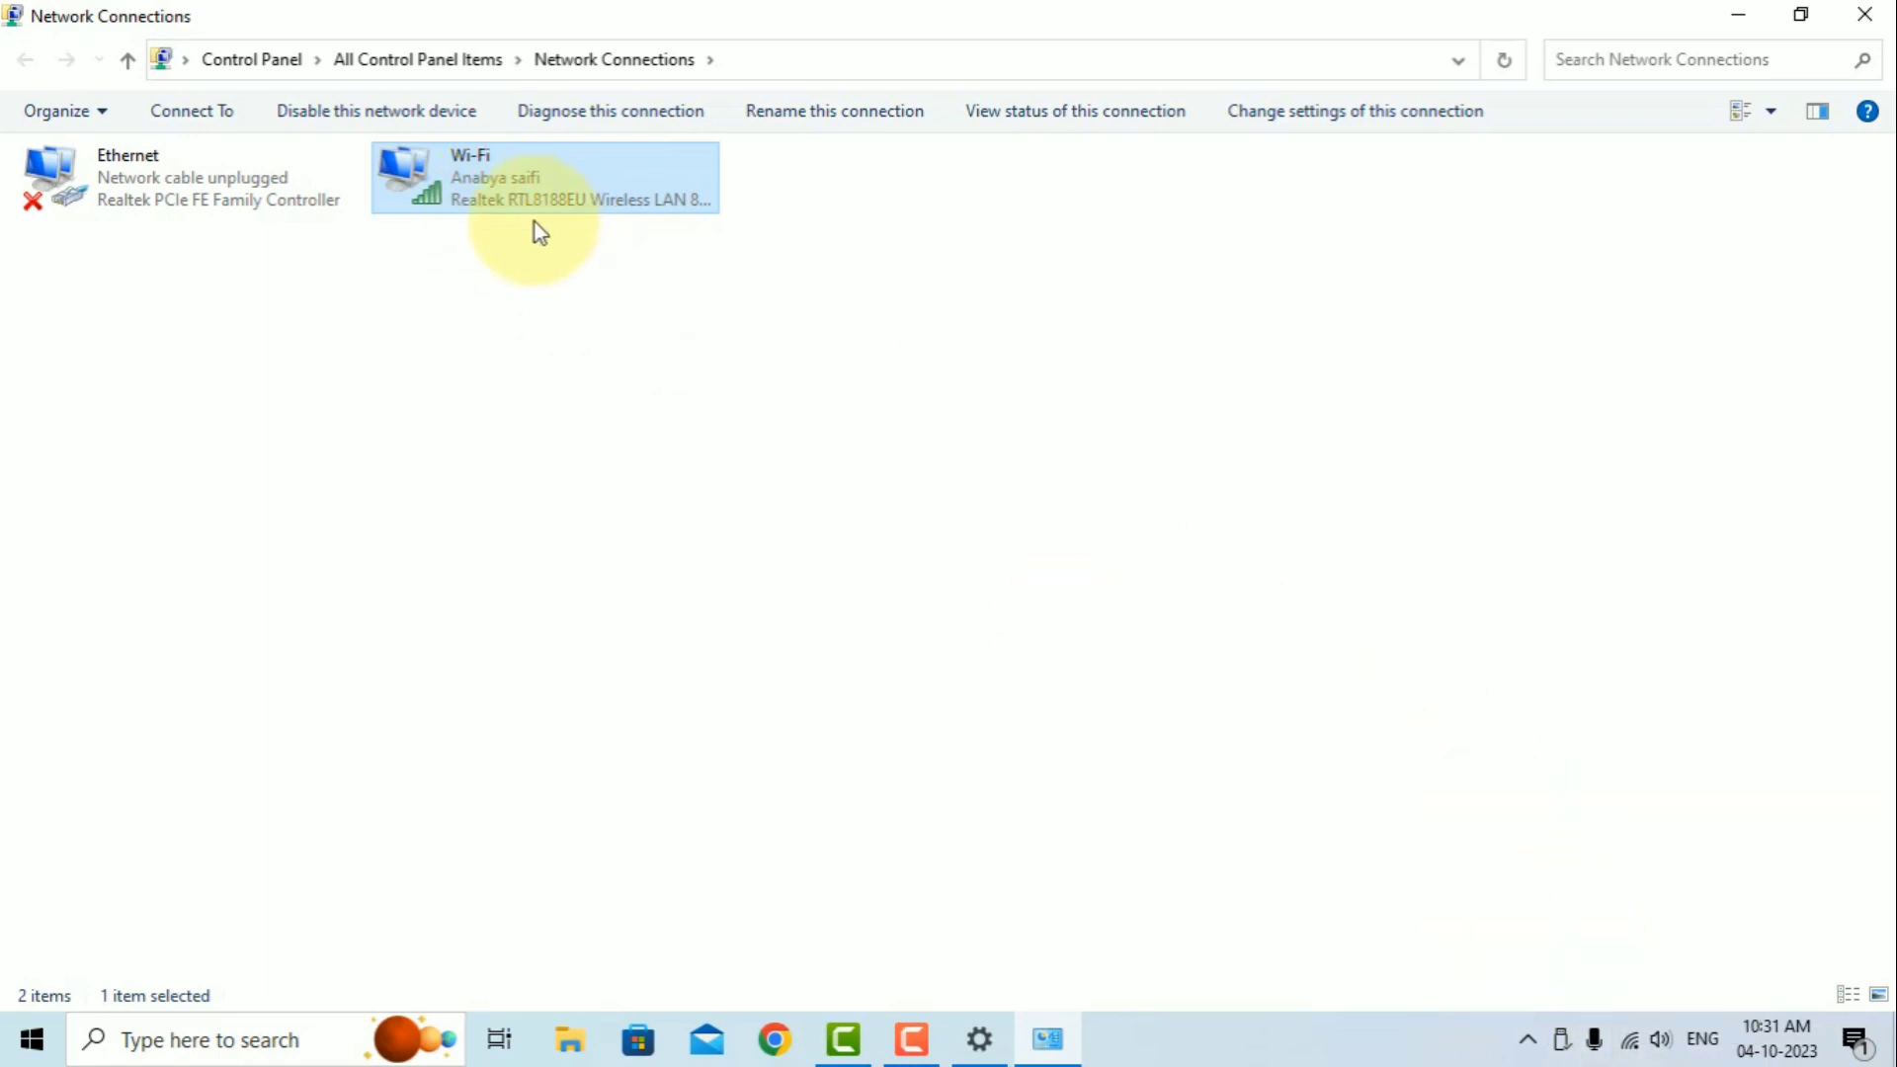
{"action": "left_click", "coordinate": [583, 314]}
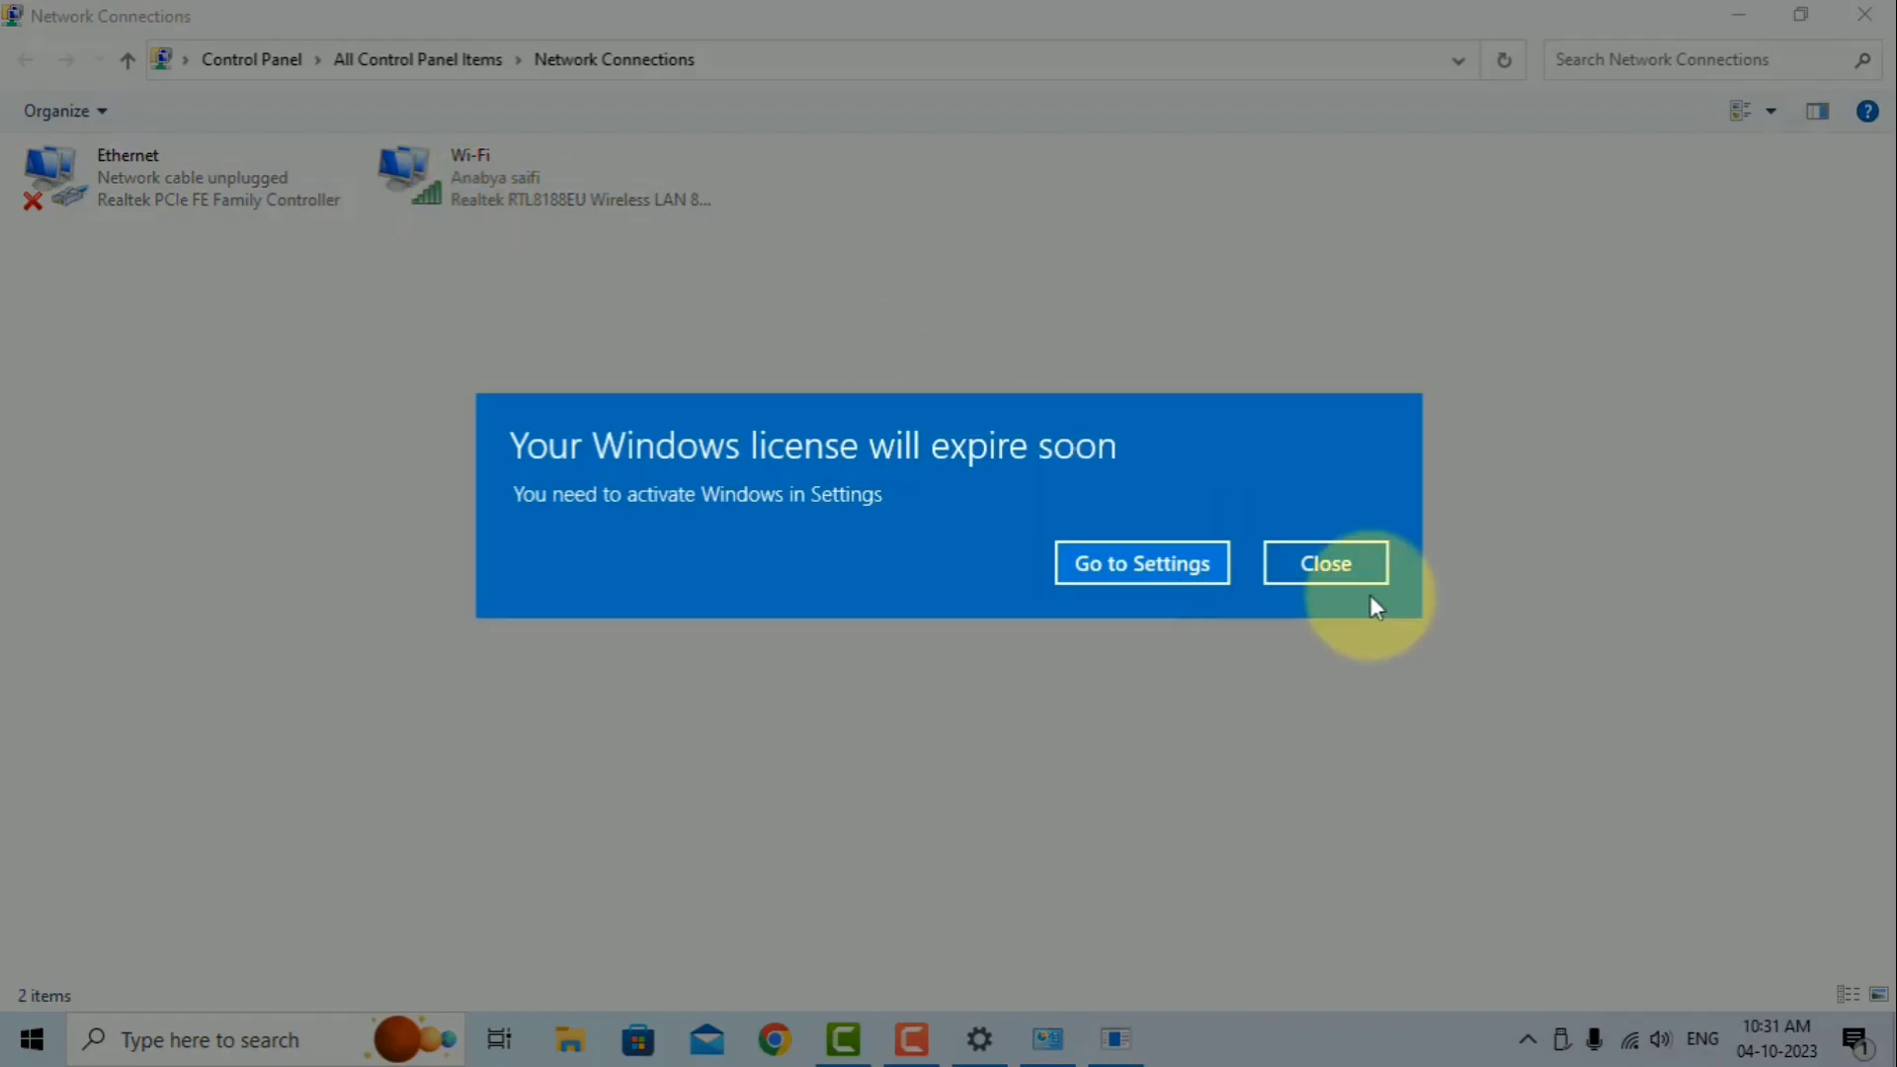
Step: Dismiss the Windows license notices and minimize the Network Connections and Settings windows
{"action": "left_click", "coordinate": [1365, 578]}
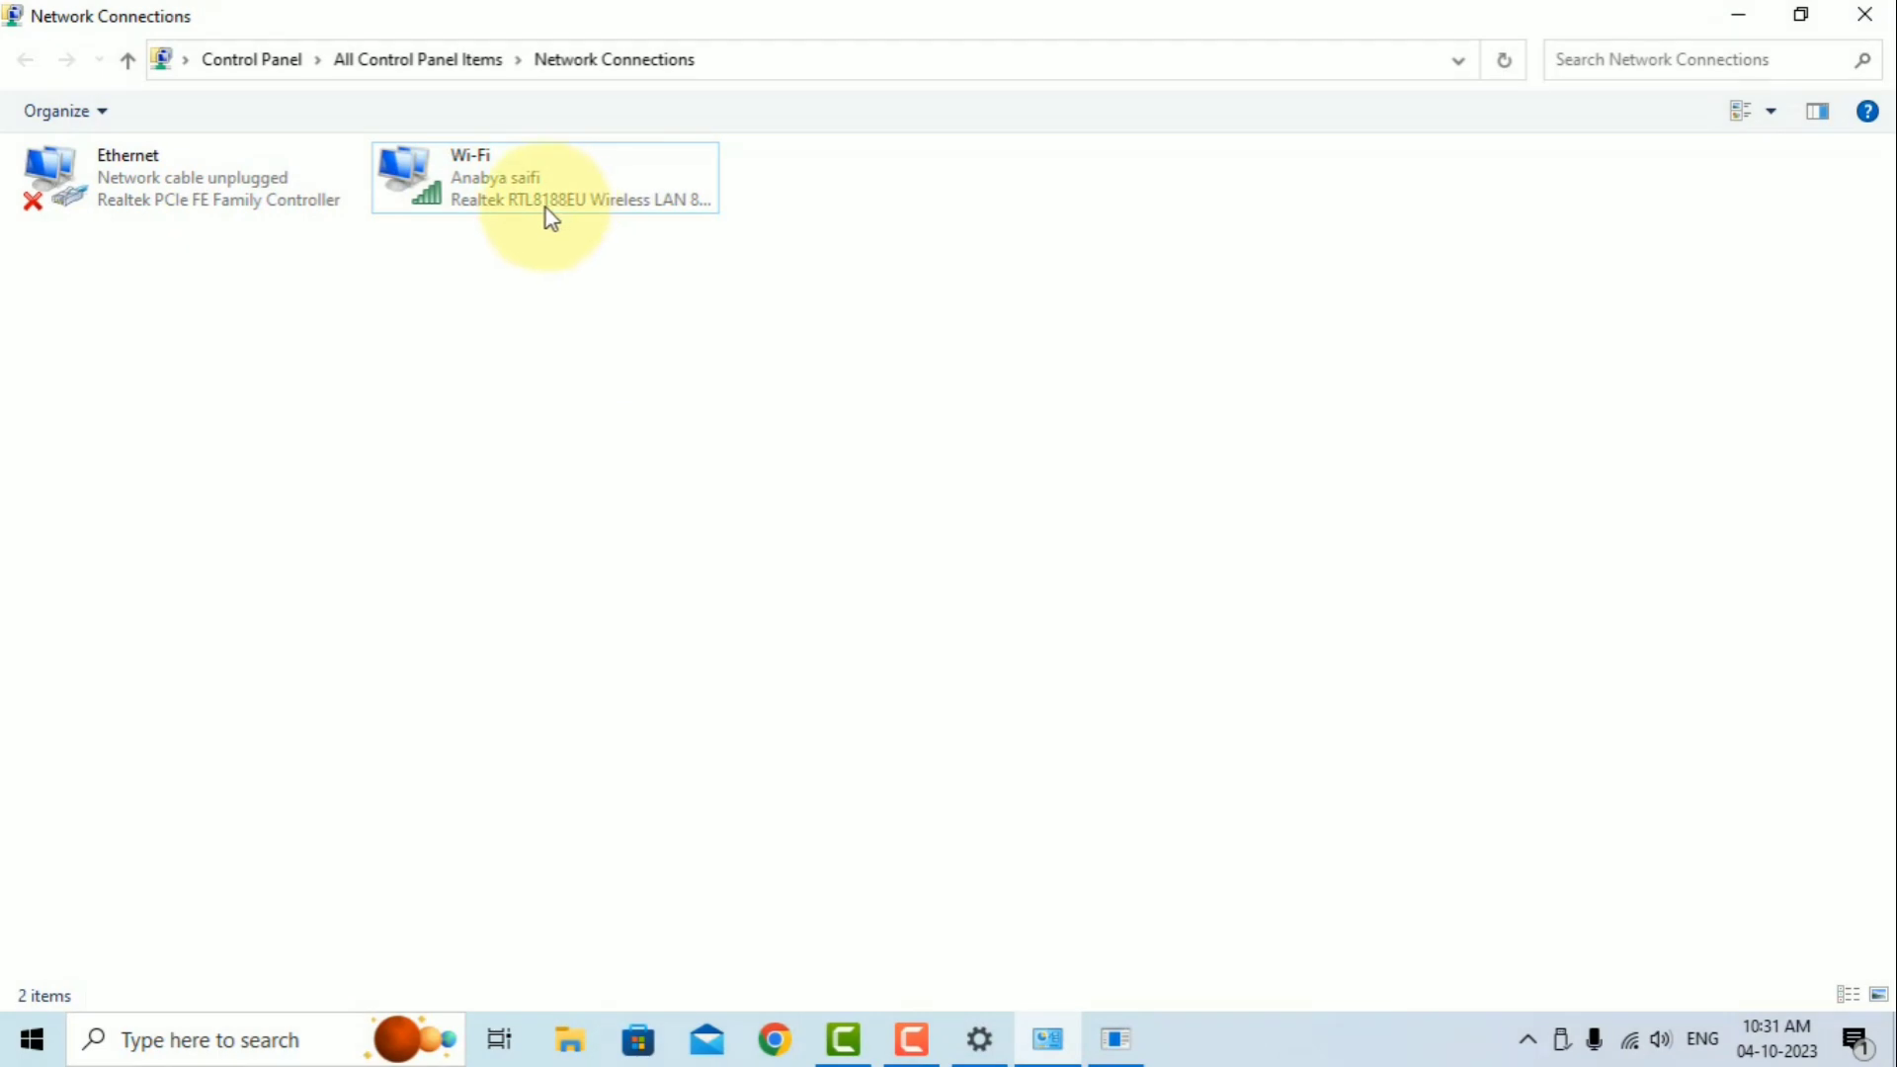
{"action": "left_click", "coordinate": [508, 209]}
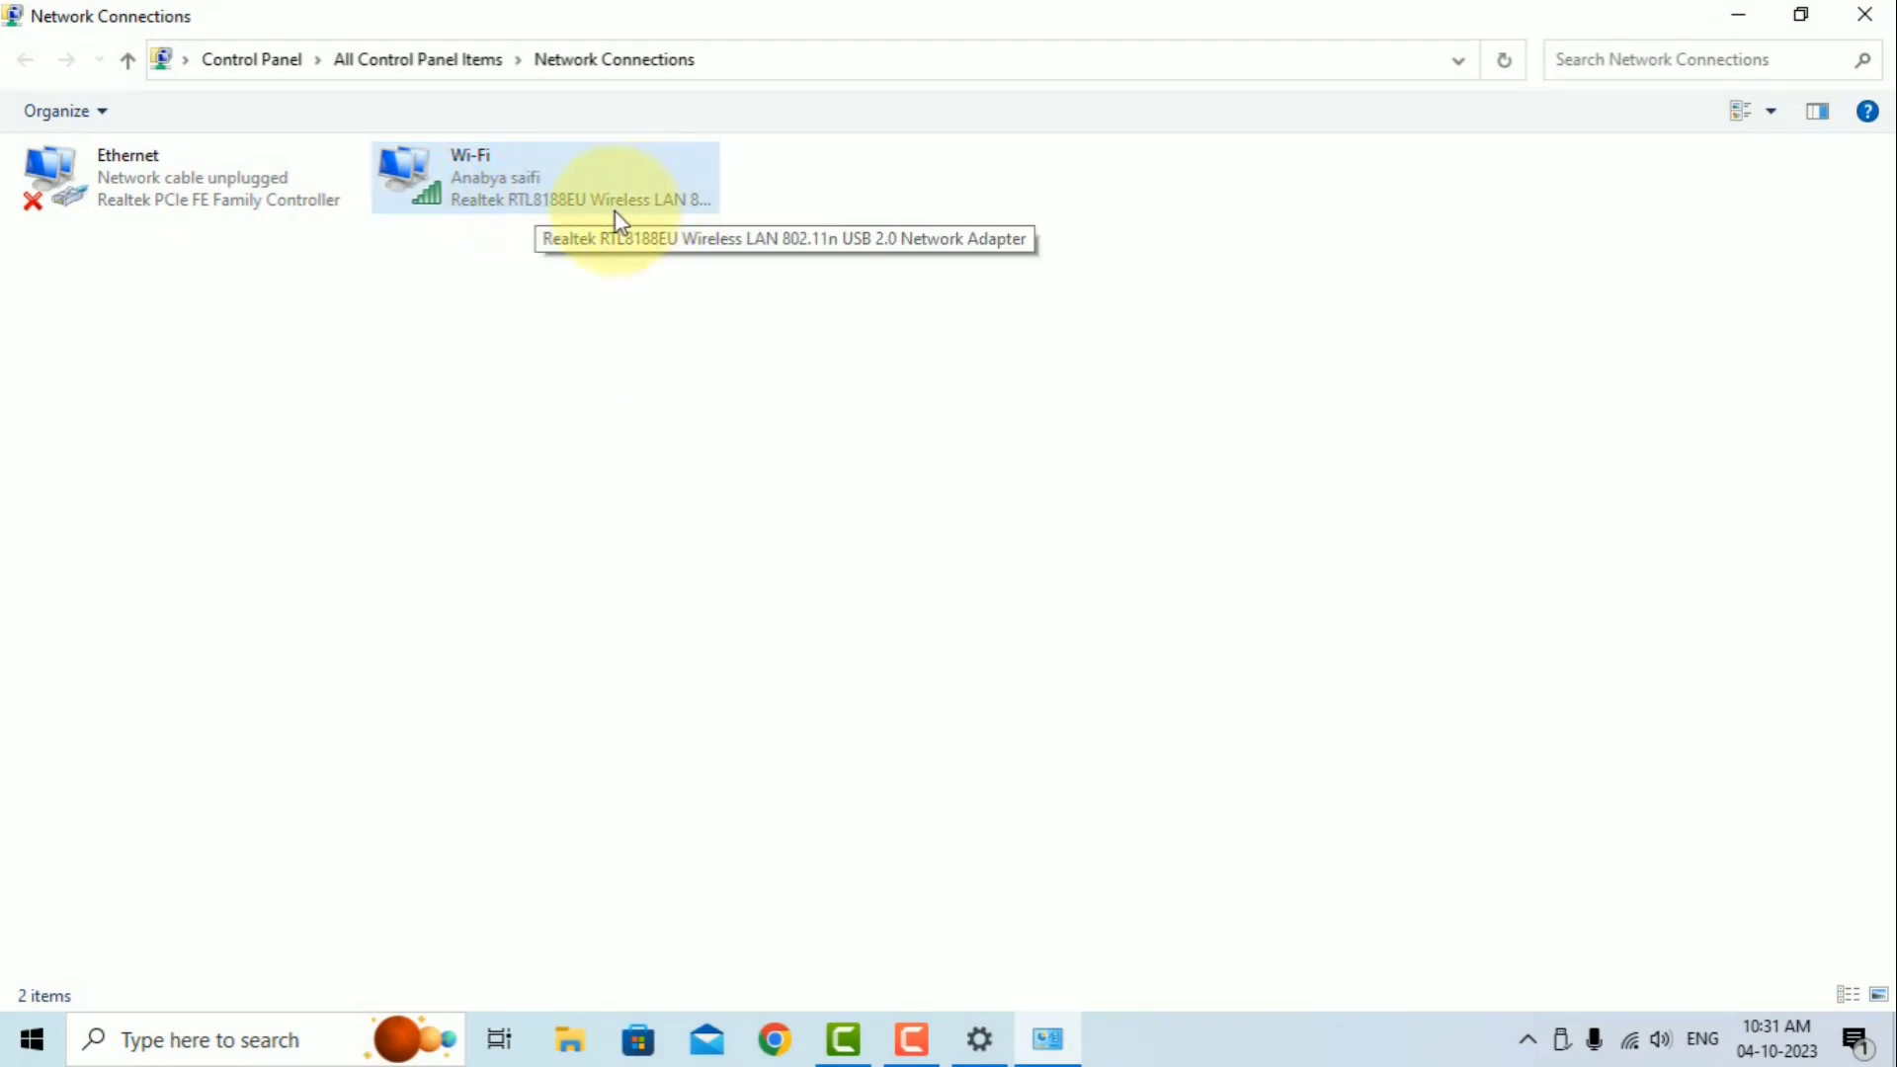
{"action": "double_click", "coordinate": [661, 218]}
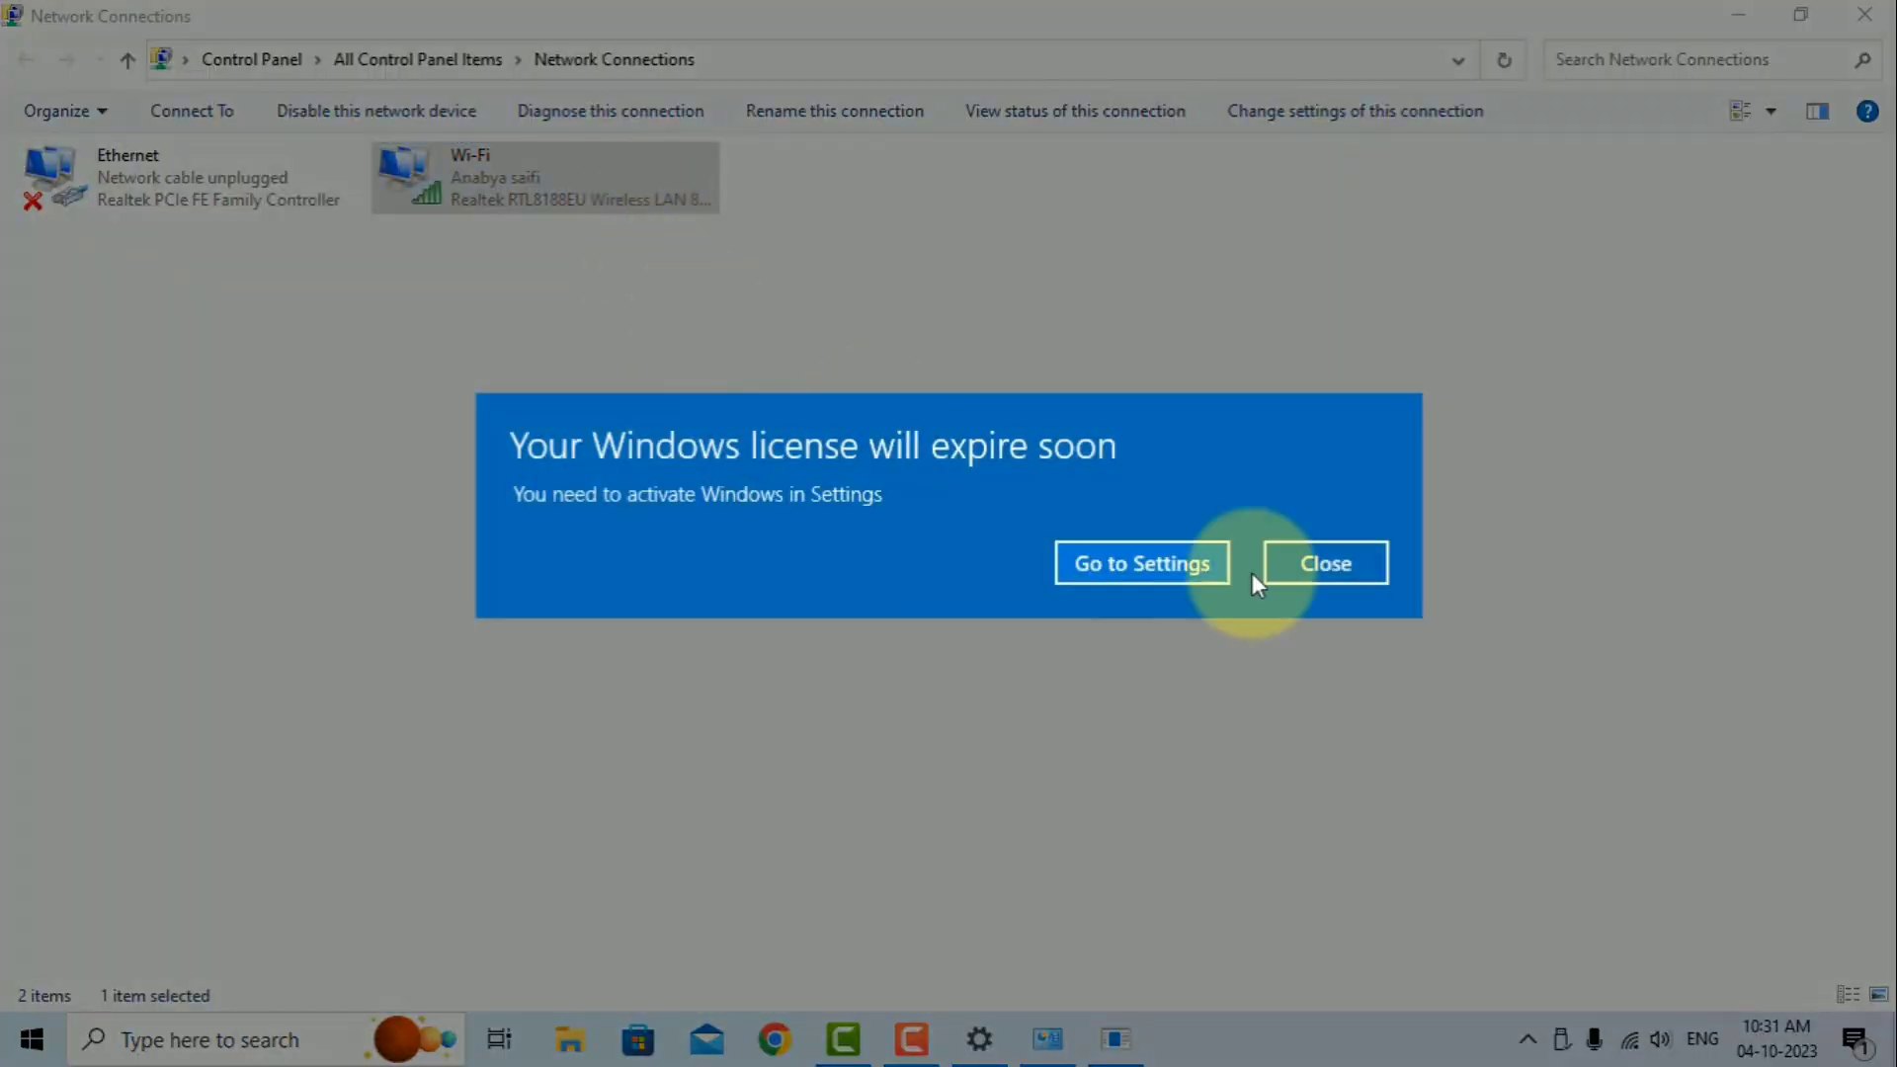
{"action": "left_click", "coordinate": [1330, 561]}
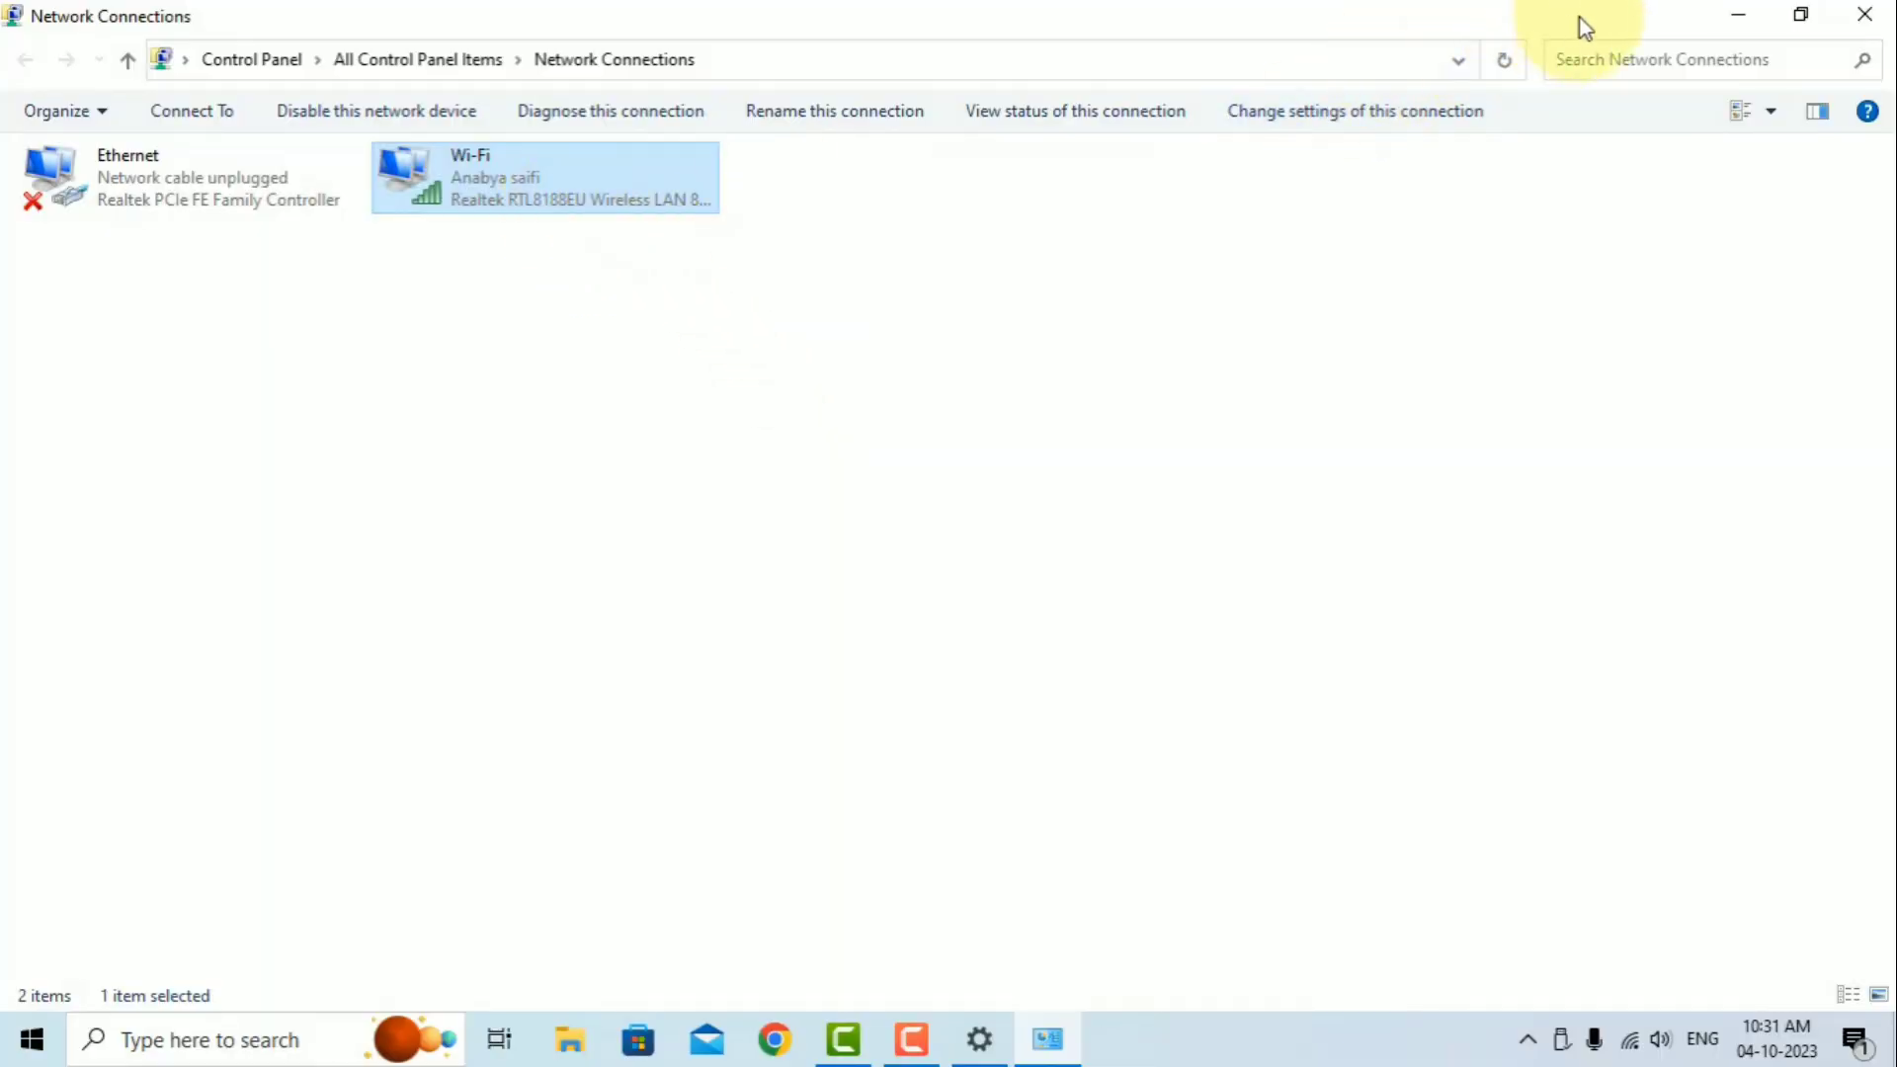
{"action": "left_click", "coordinate": [1739, 15]}
{"action": "left_click", "coordinate": [1743, 21]}
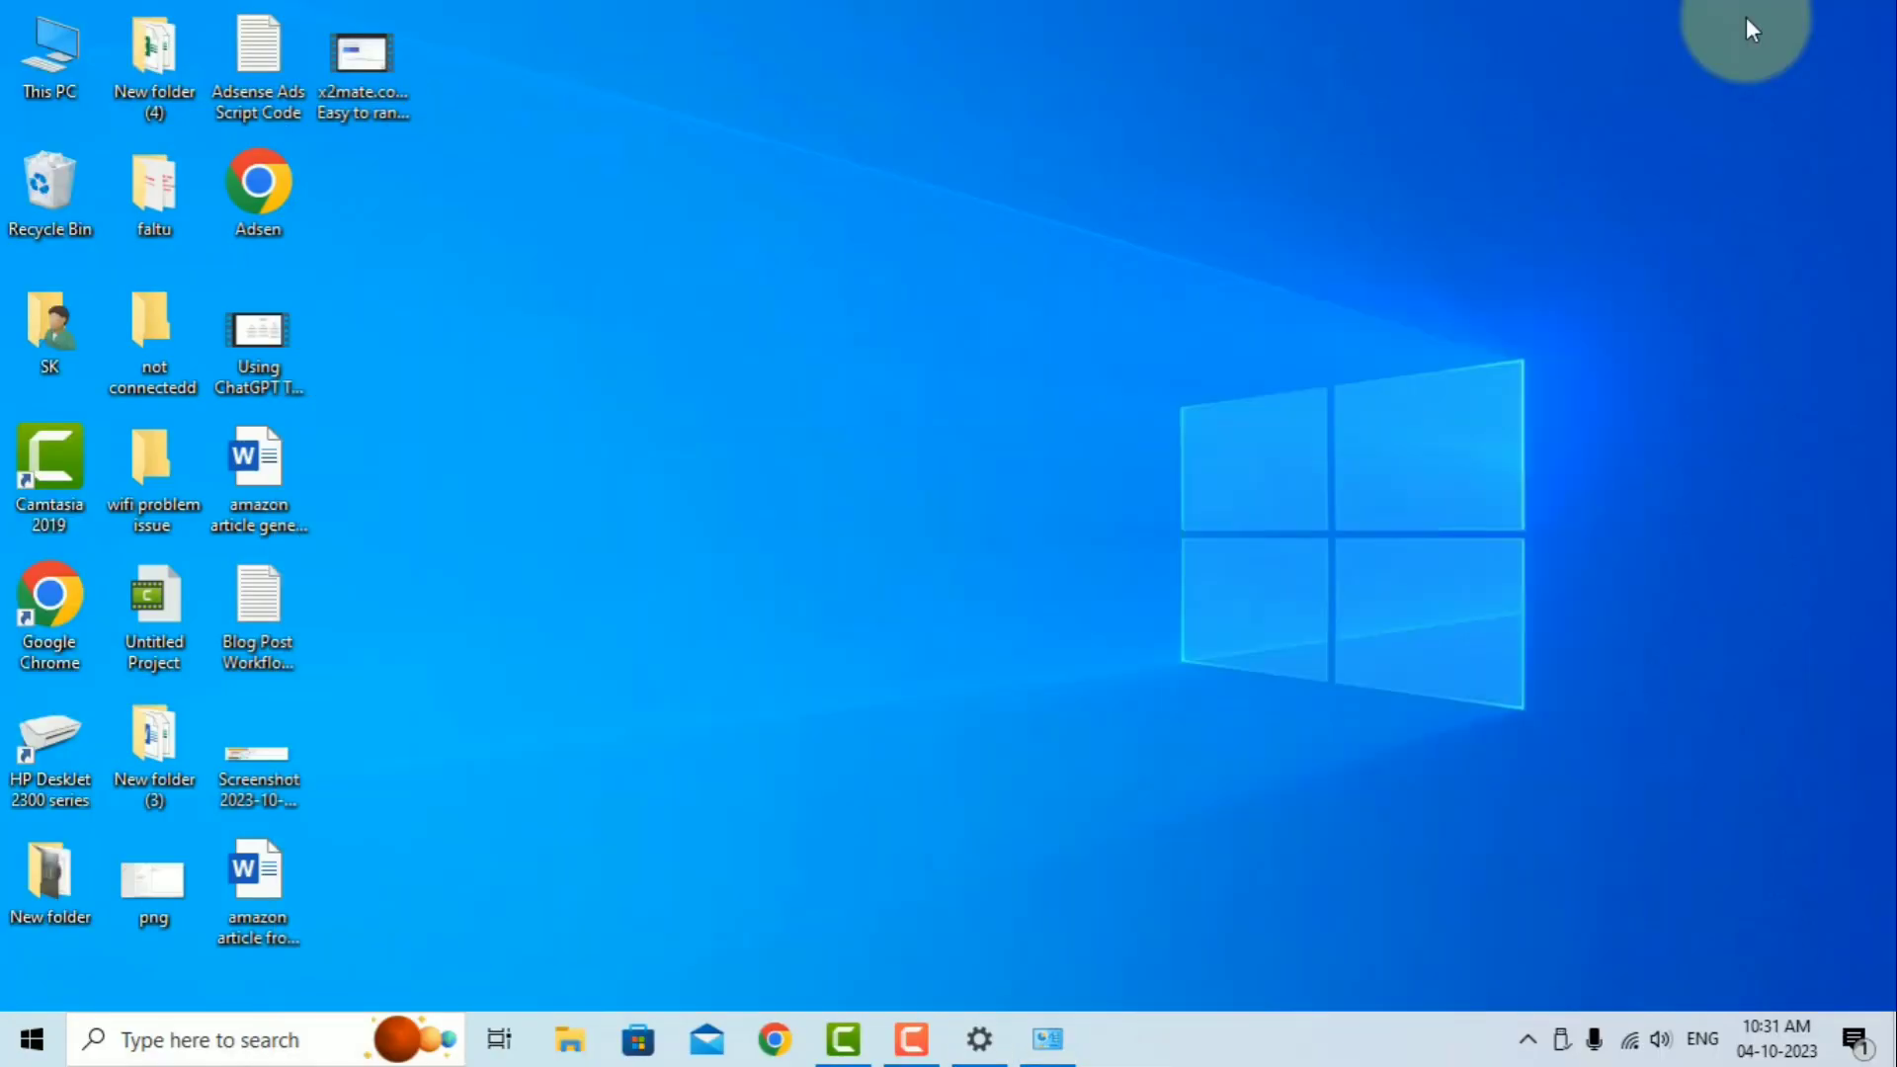
Step: Open Device Manager in Computer Management for This PC and select the Realtek RTL8188EU wireless adapter among the network adapters
{"action": "right_click", "coordinate": [62, 62]}
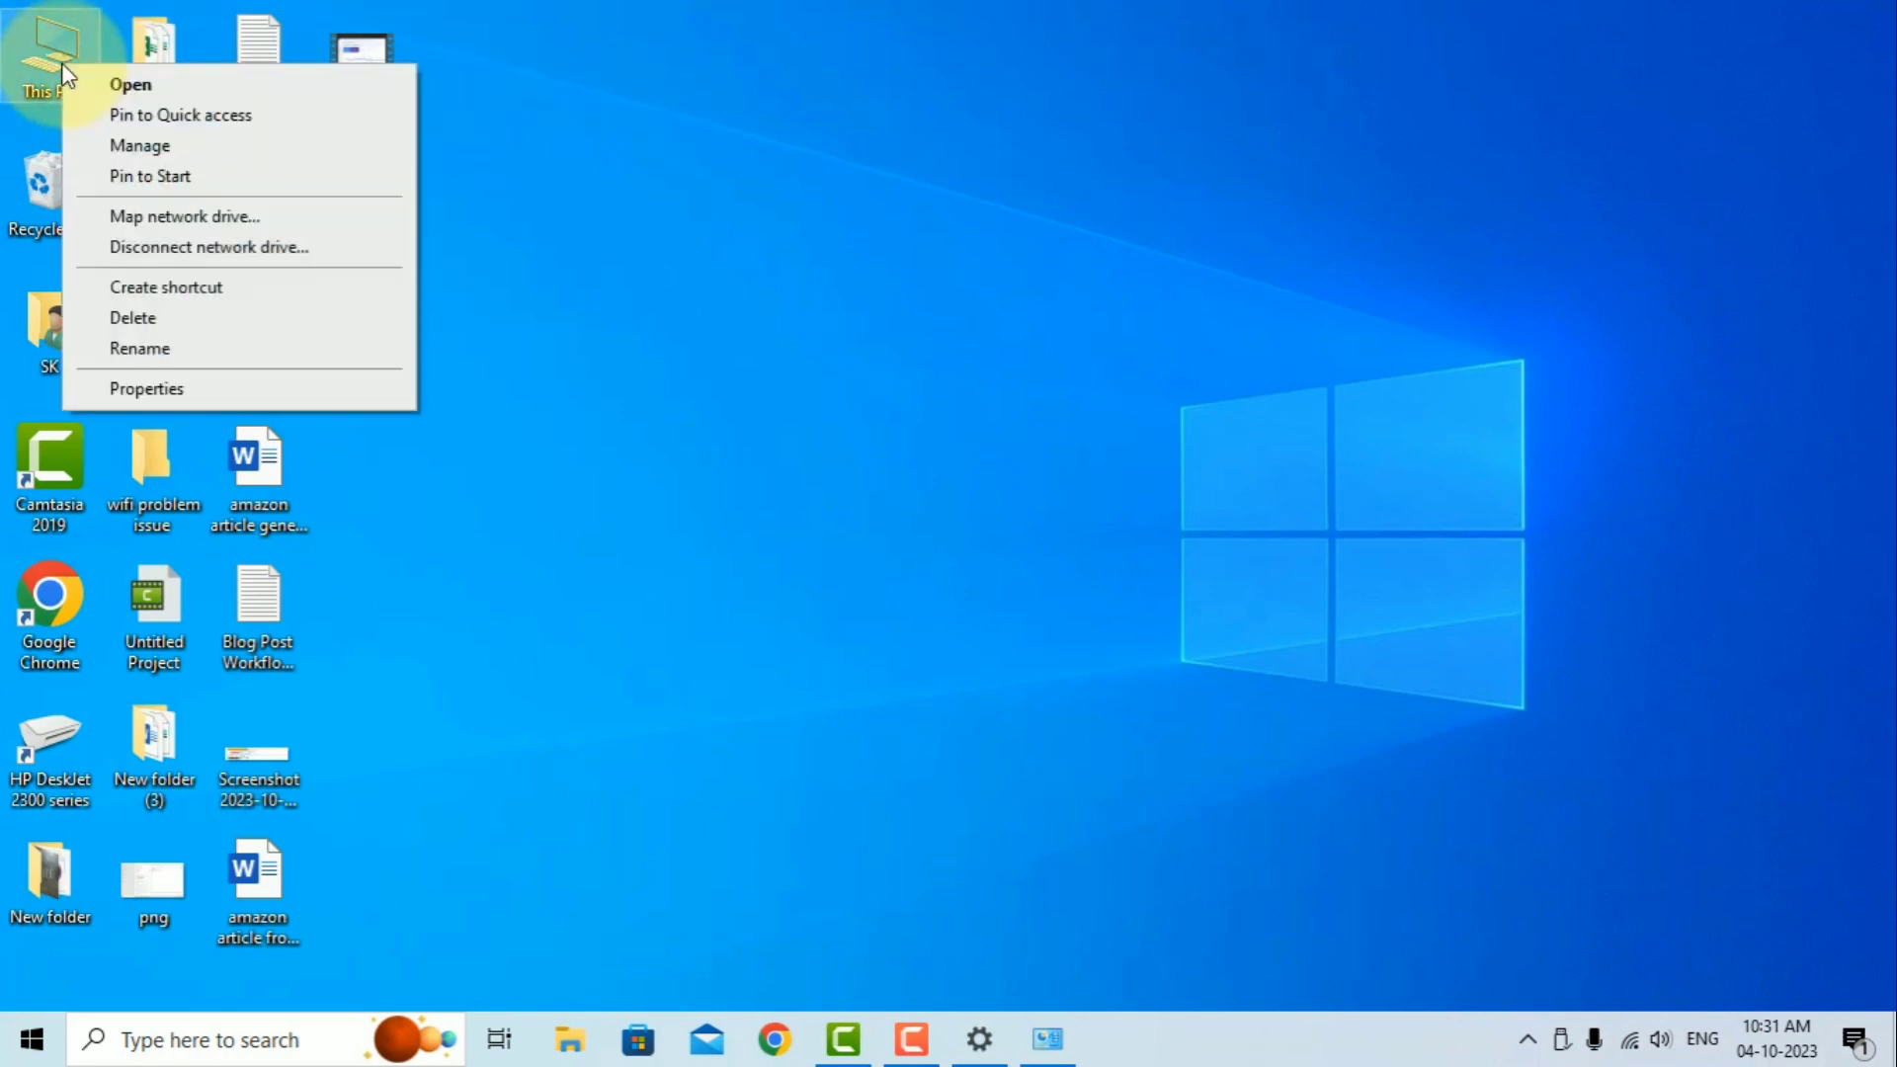
{"action": "left_click", "coordinate": [153, 150]}
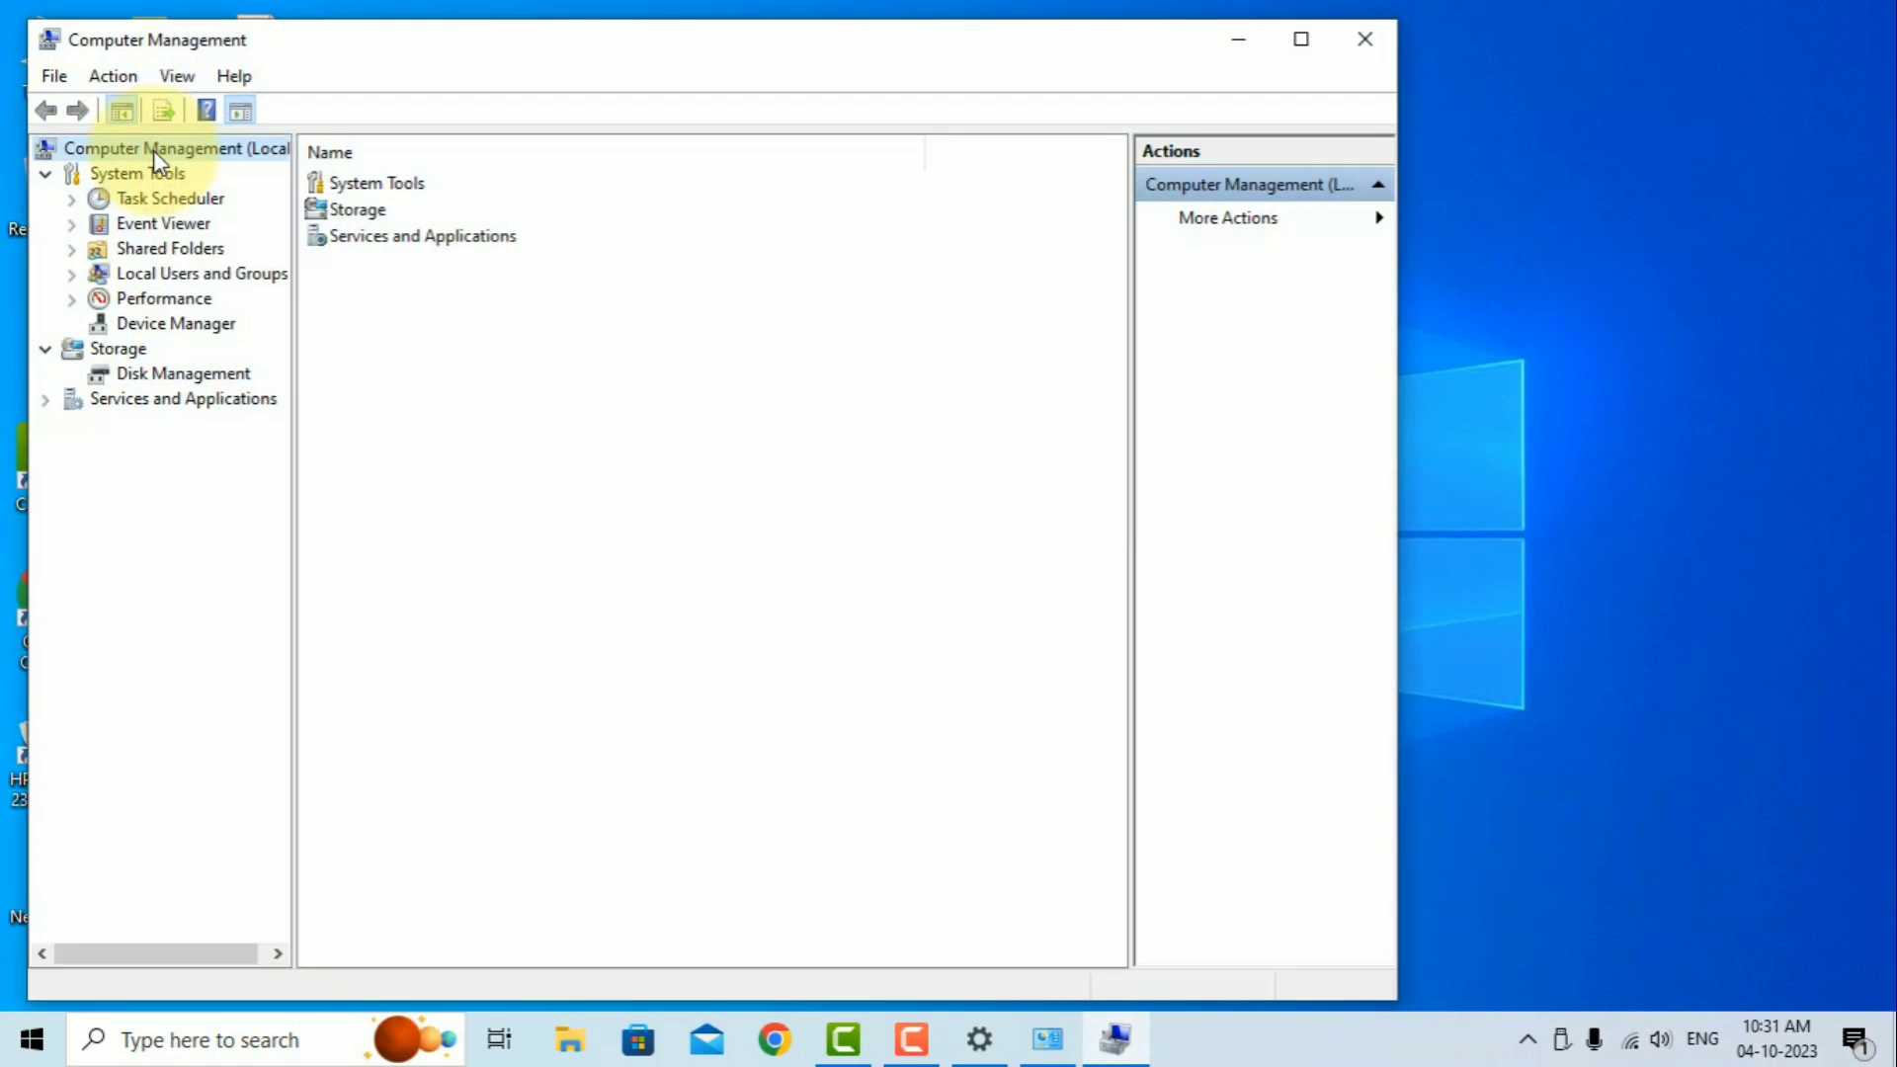
{"action": "left_click", "coordinate": [139, 326]}
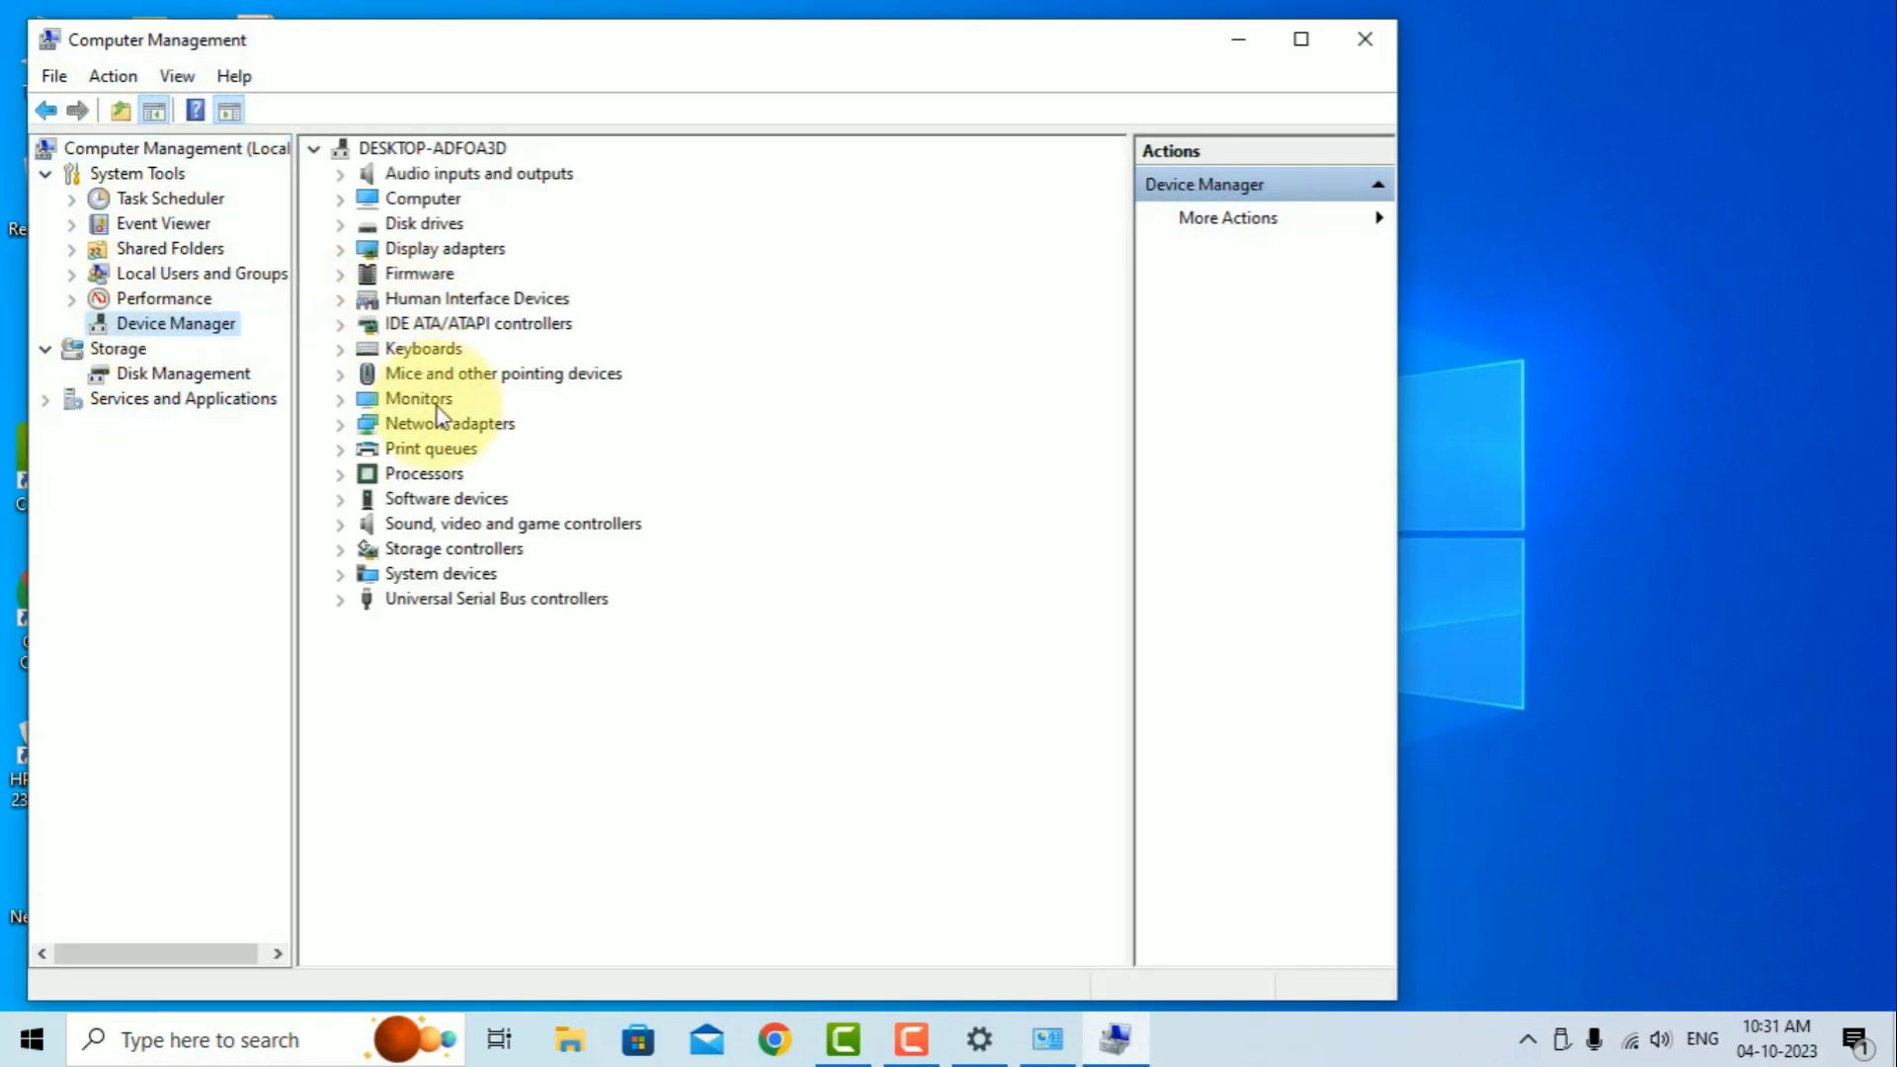
{"action": "left_click", "coordinate": [342, 424]}
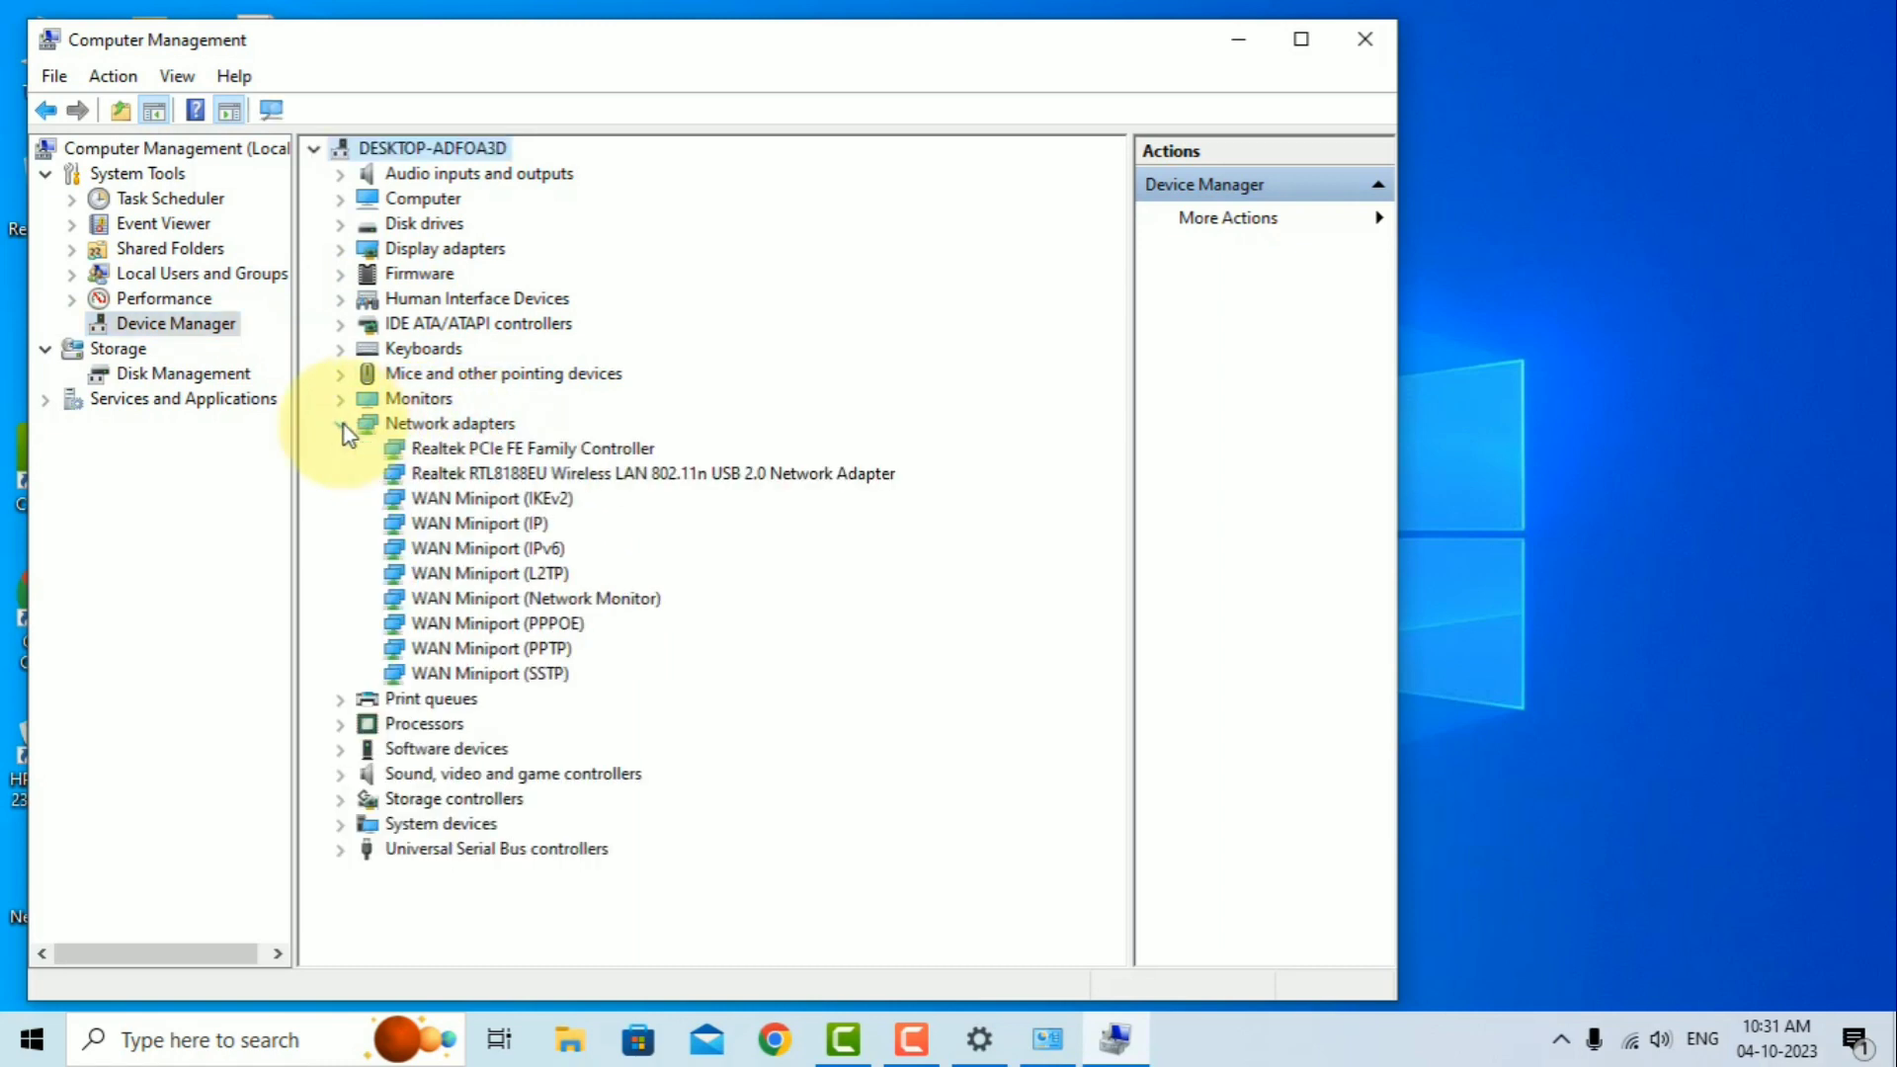
{"action": "left_click", "coordinate": [622, 479]}
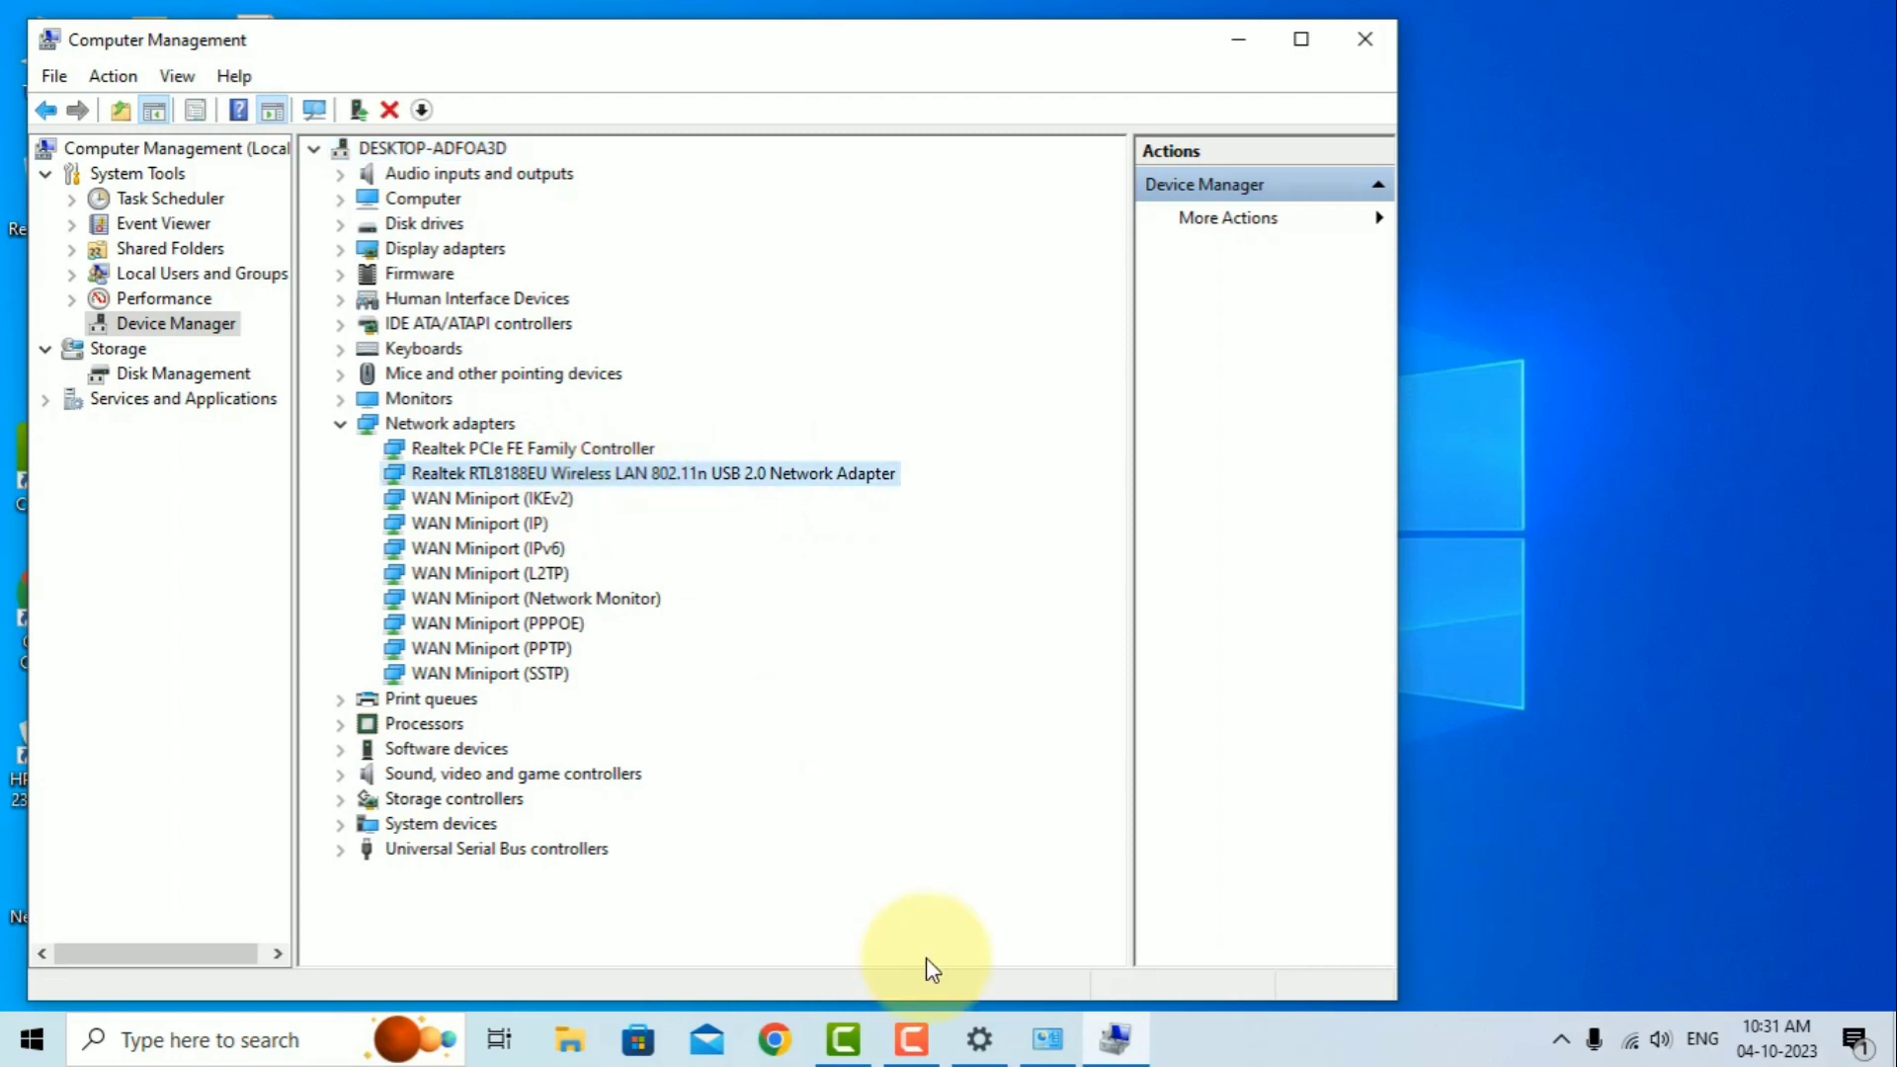
Step: Restore Network Connections to a smaller window and compare its Wi-Fi adapter name with the wireless adapter in Device Manager
{"action": "left_click", "coordinate": [1054, 1039]}
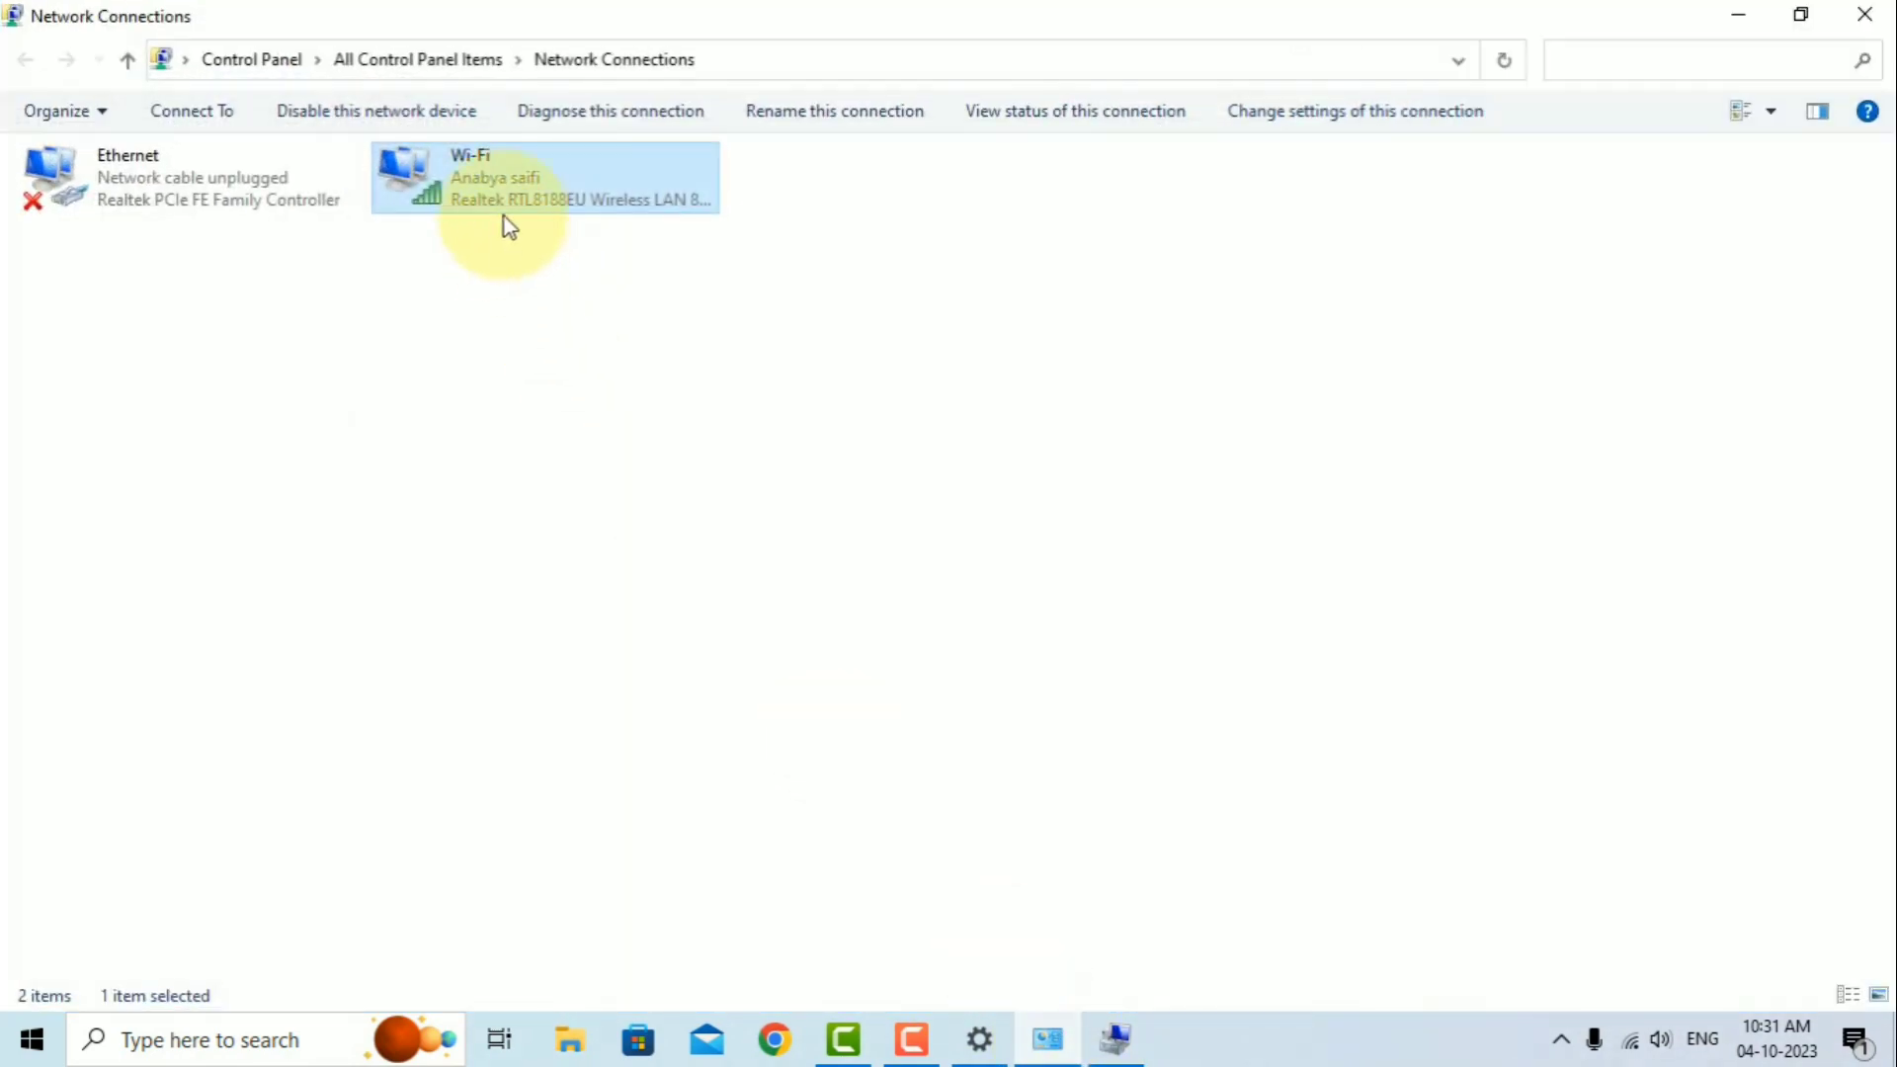
{"action": "left_click", "coordinate": [1800, 13]}
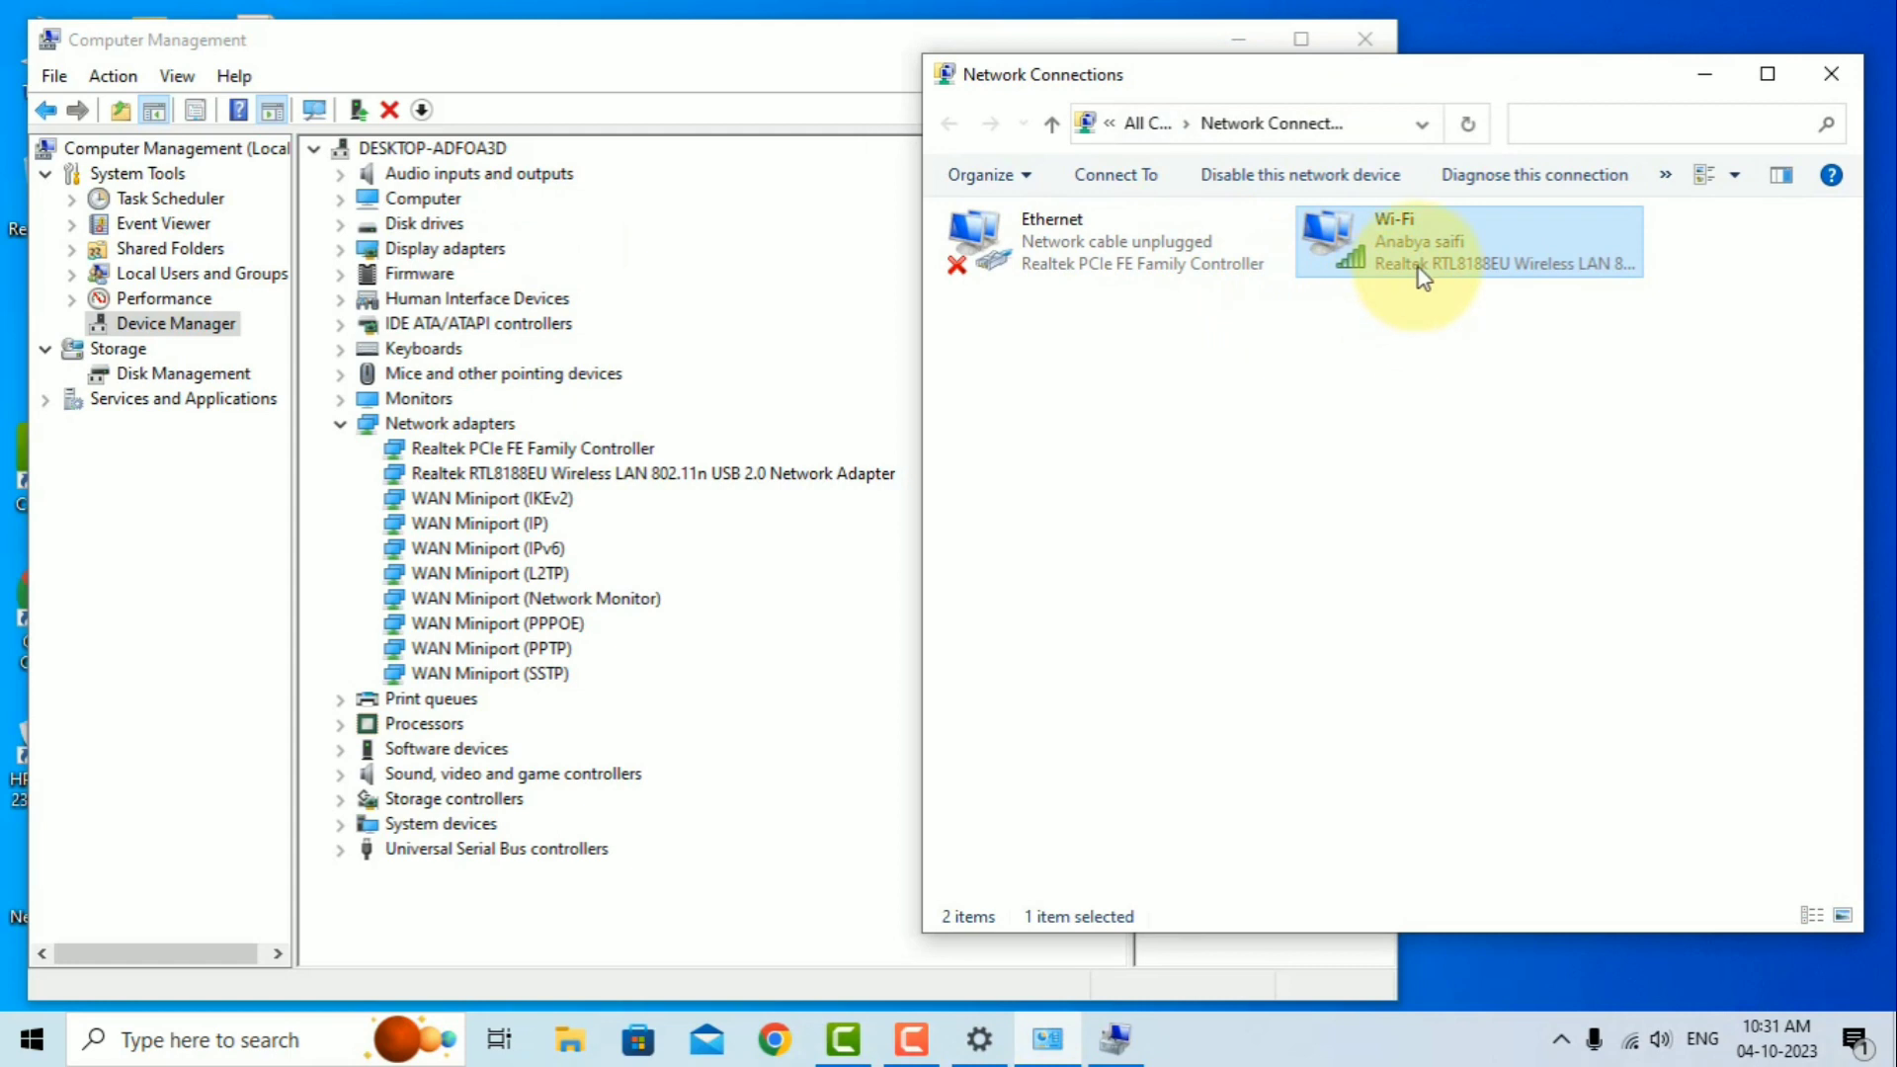
{"action": "left_click", "coordinate": [658, 480]}
{"action": "left_click", "coordinate": [1423, 277]}
{"action": "left_click", "coordinate": [672, 484]}
Step: Uninstall the Realtek RTL8188EU Wireless LAN 802.11n USB 2.0 Network Adapter and confirm the removal
{"action": "right_click", "coordinate": [634, 483]}
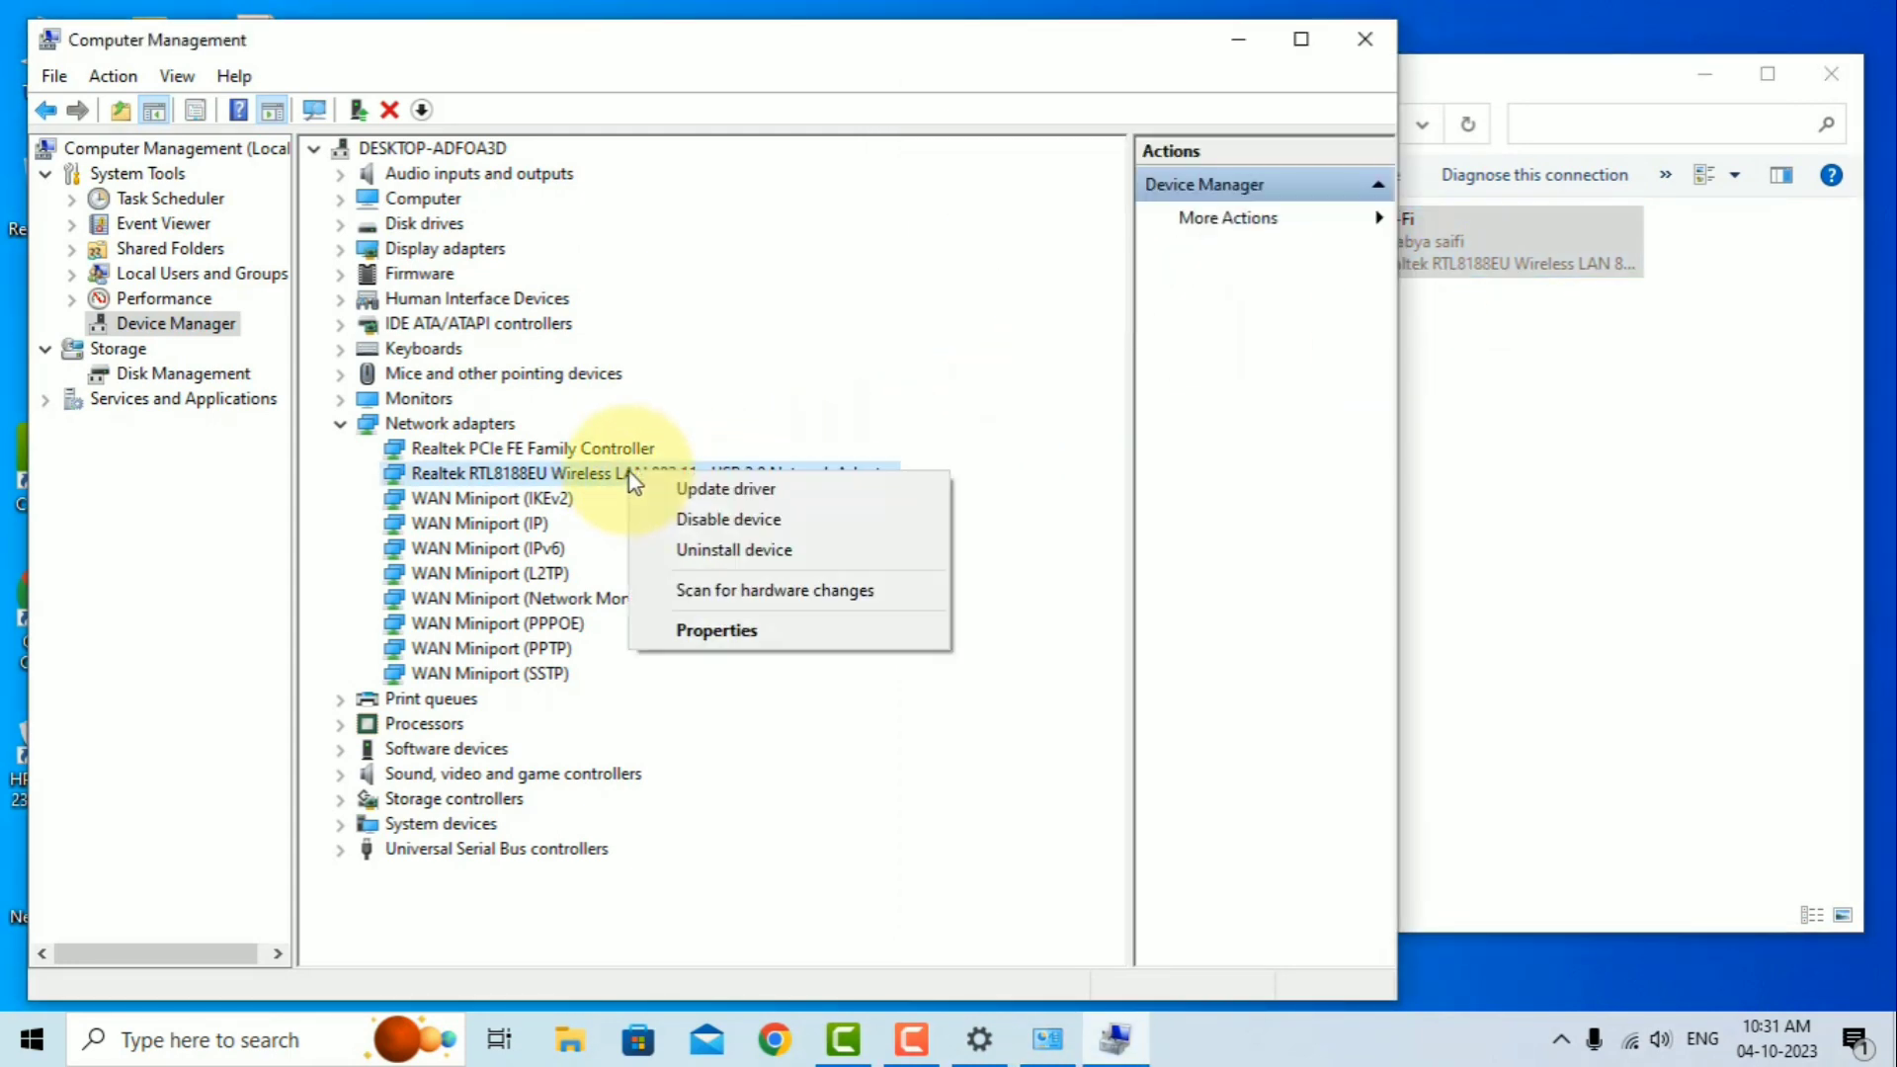
{"action": "left_click", "coordinate": [732, 550]}
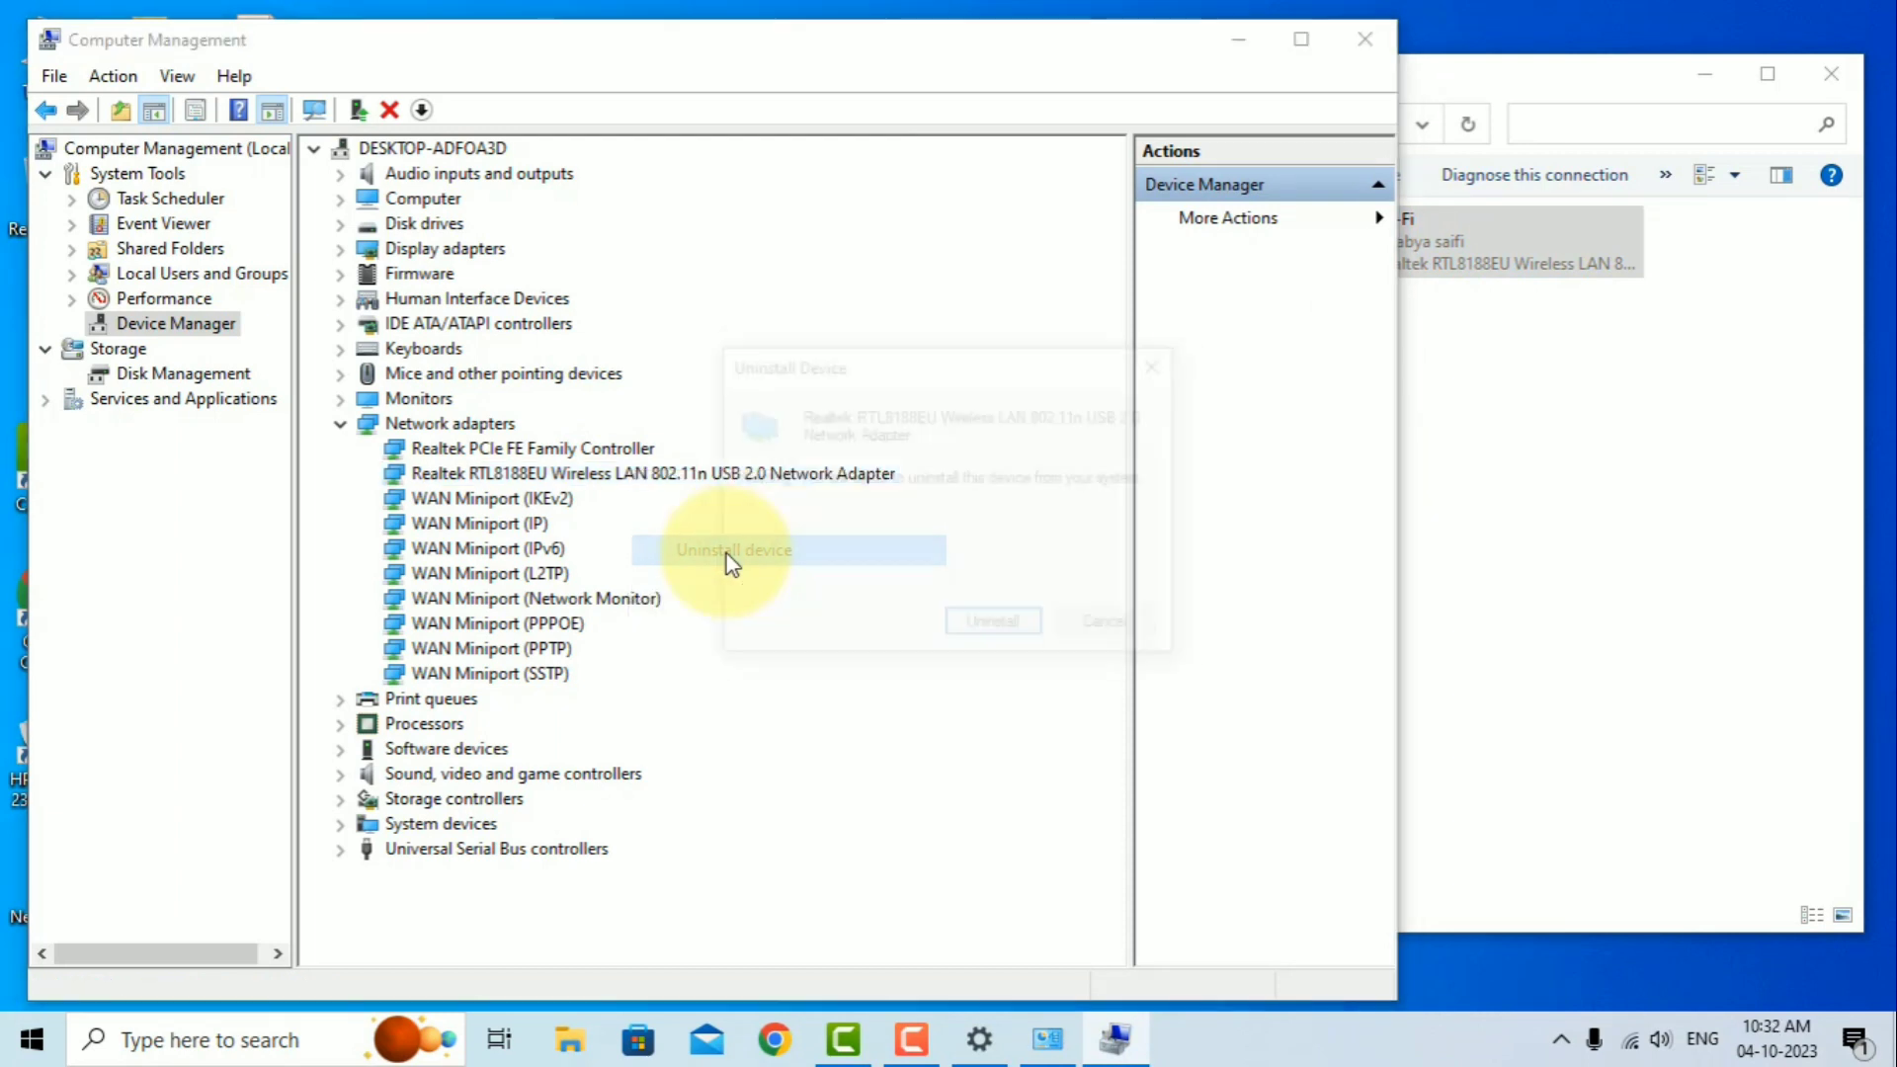
{"action": "left_click", "coordinate": [1000, 632]}
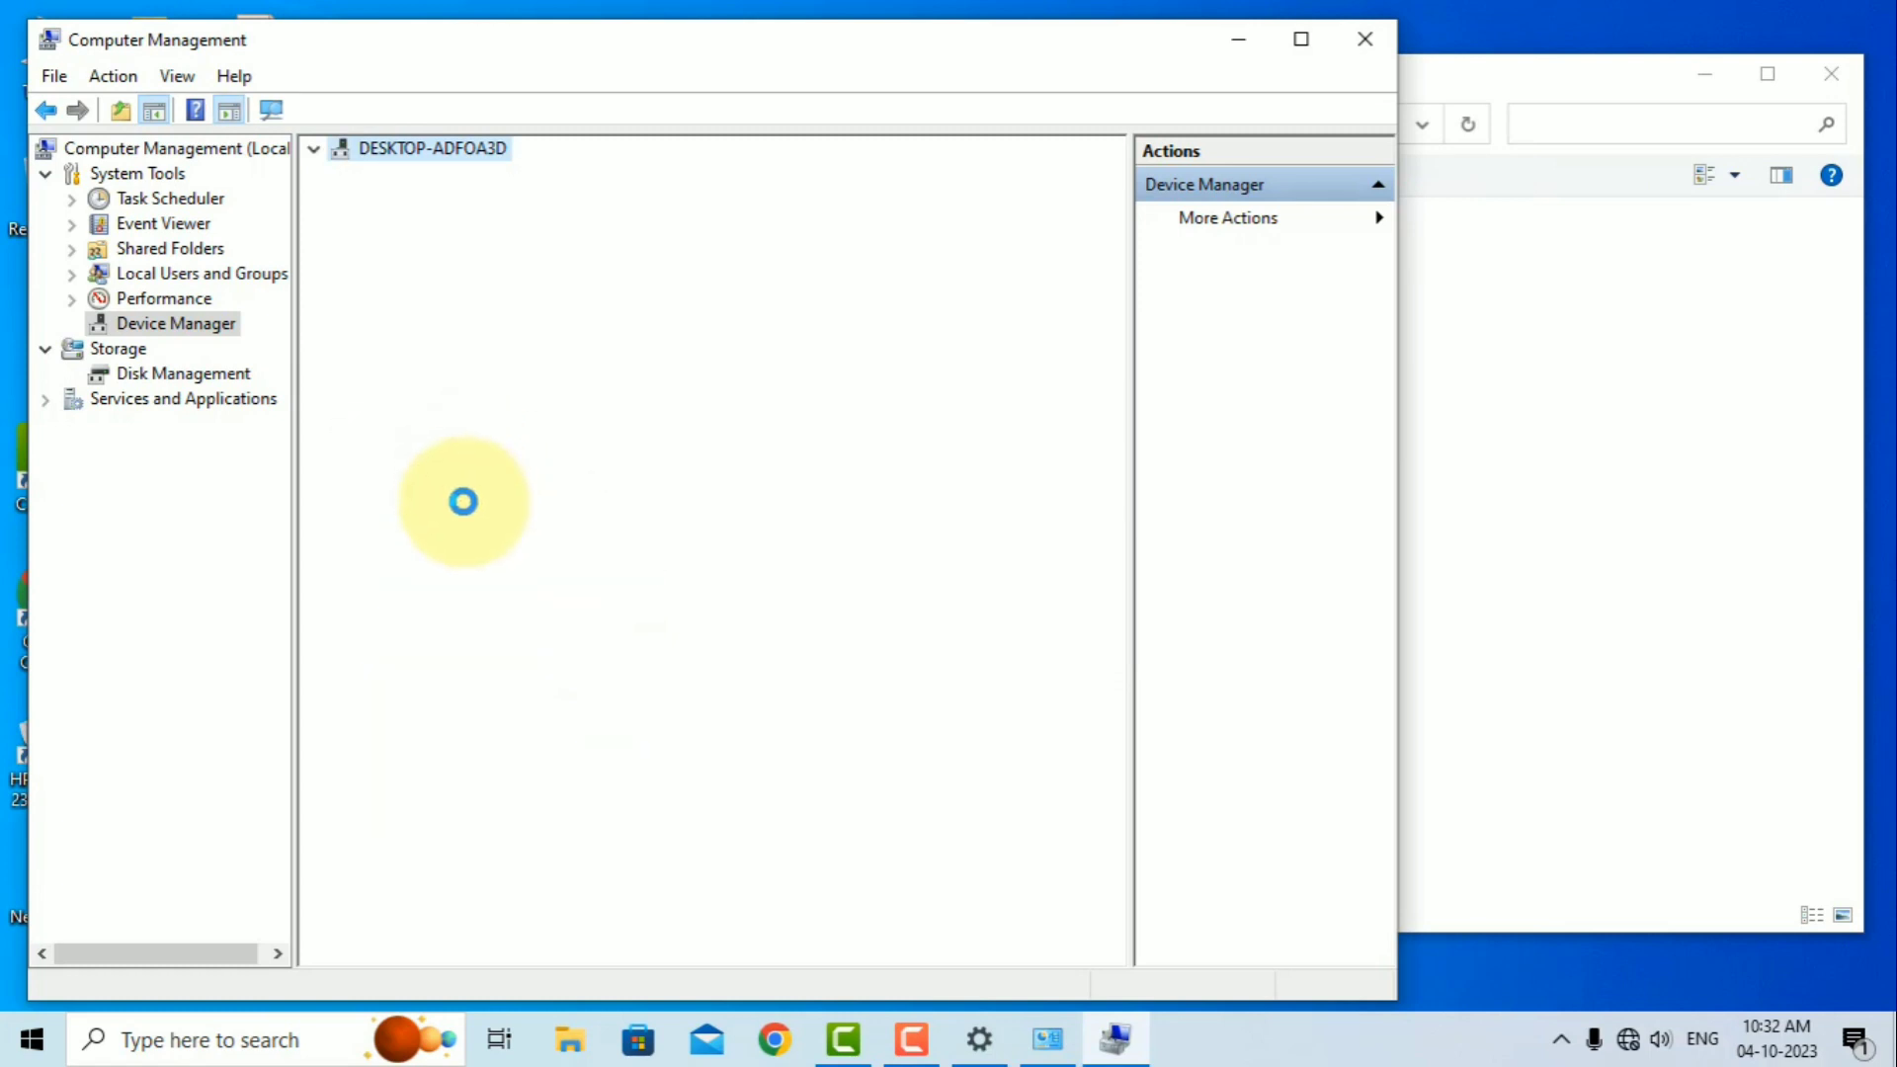
Step: Check Network Connections for the Wi-Fi adapter and close it along with Computer Management
{"action": "left_click", "coordinate": [1546, 346]}
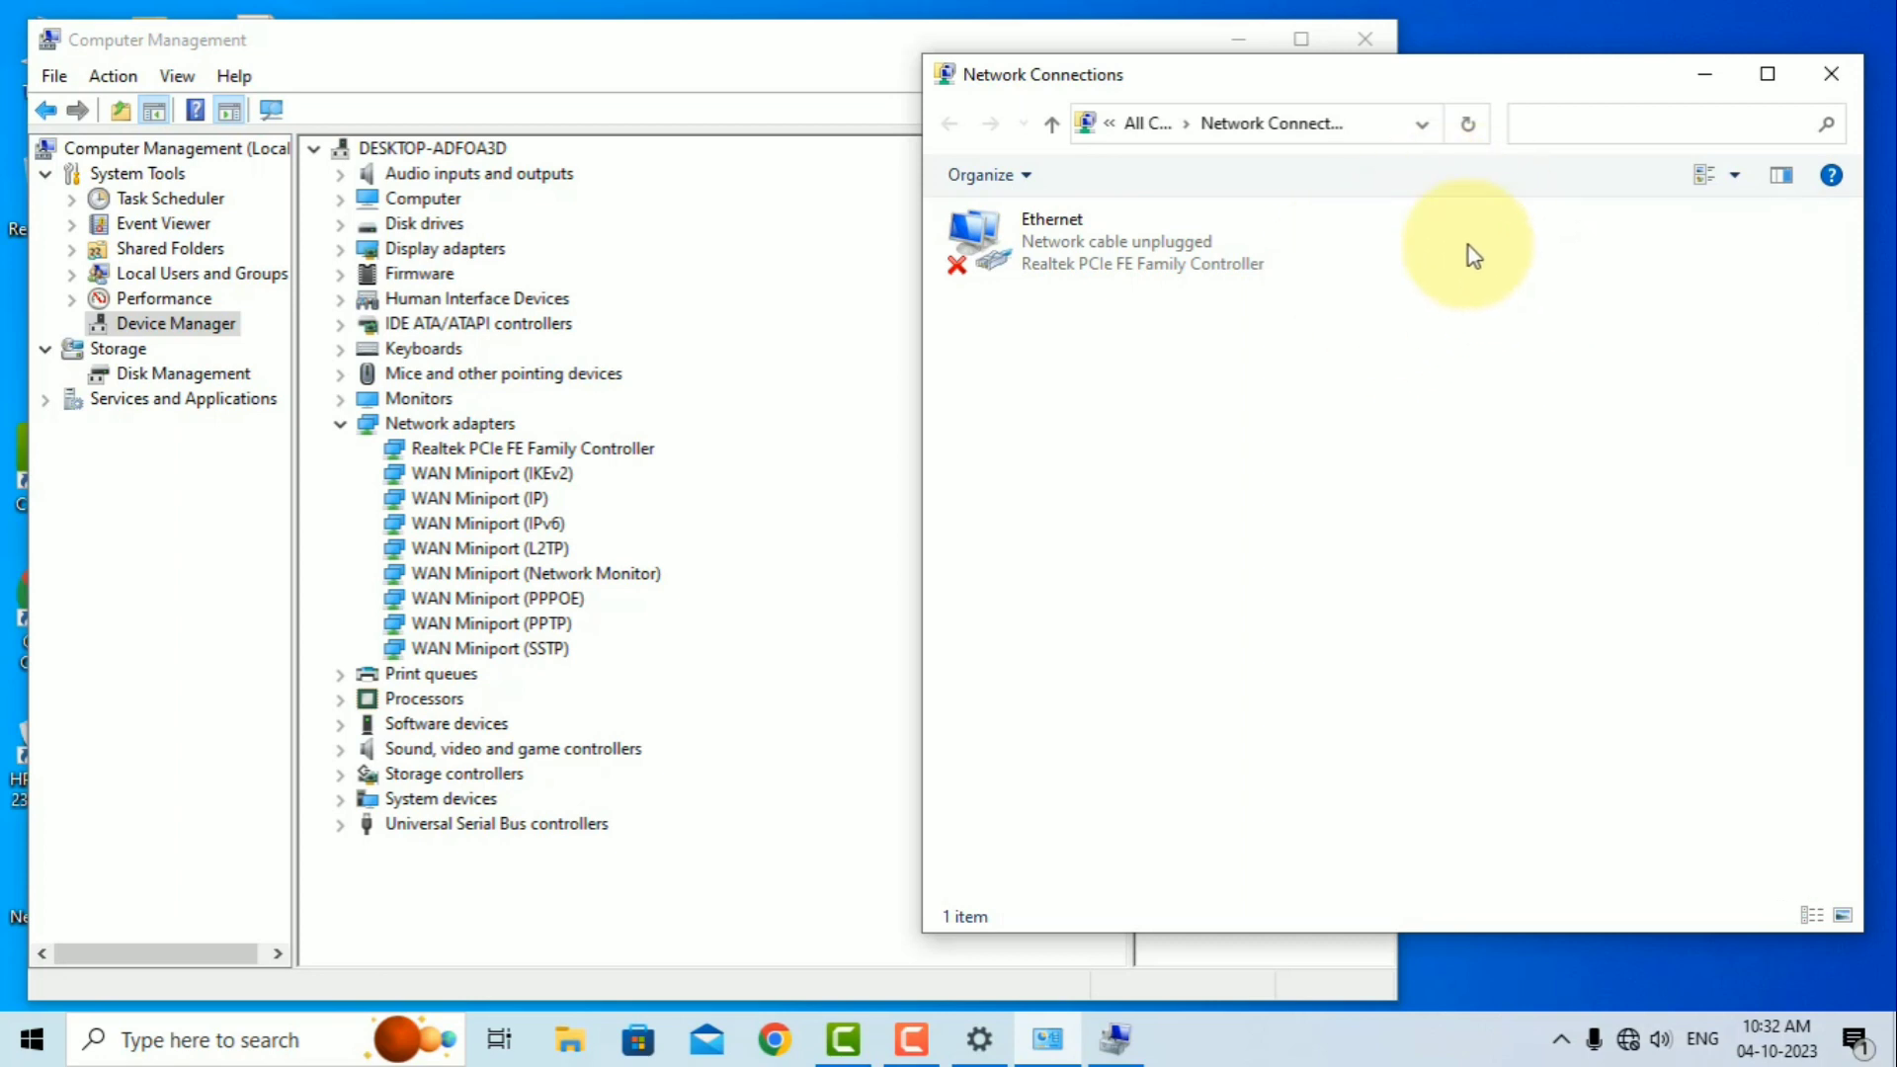
{"action": "left_click", "coordinate": [1831, 73]}
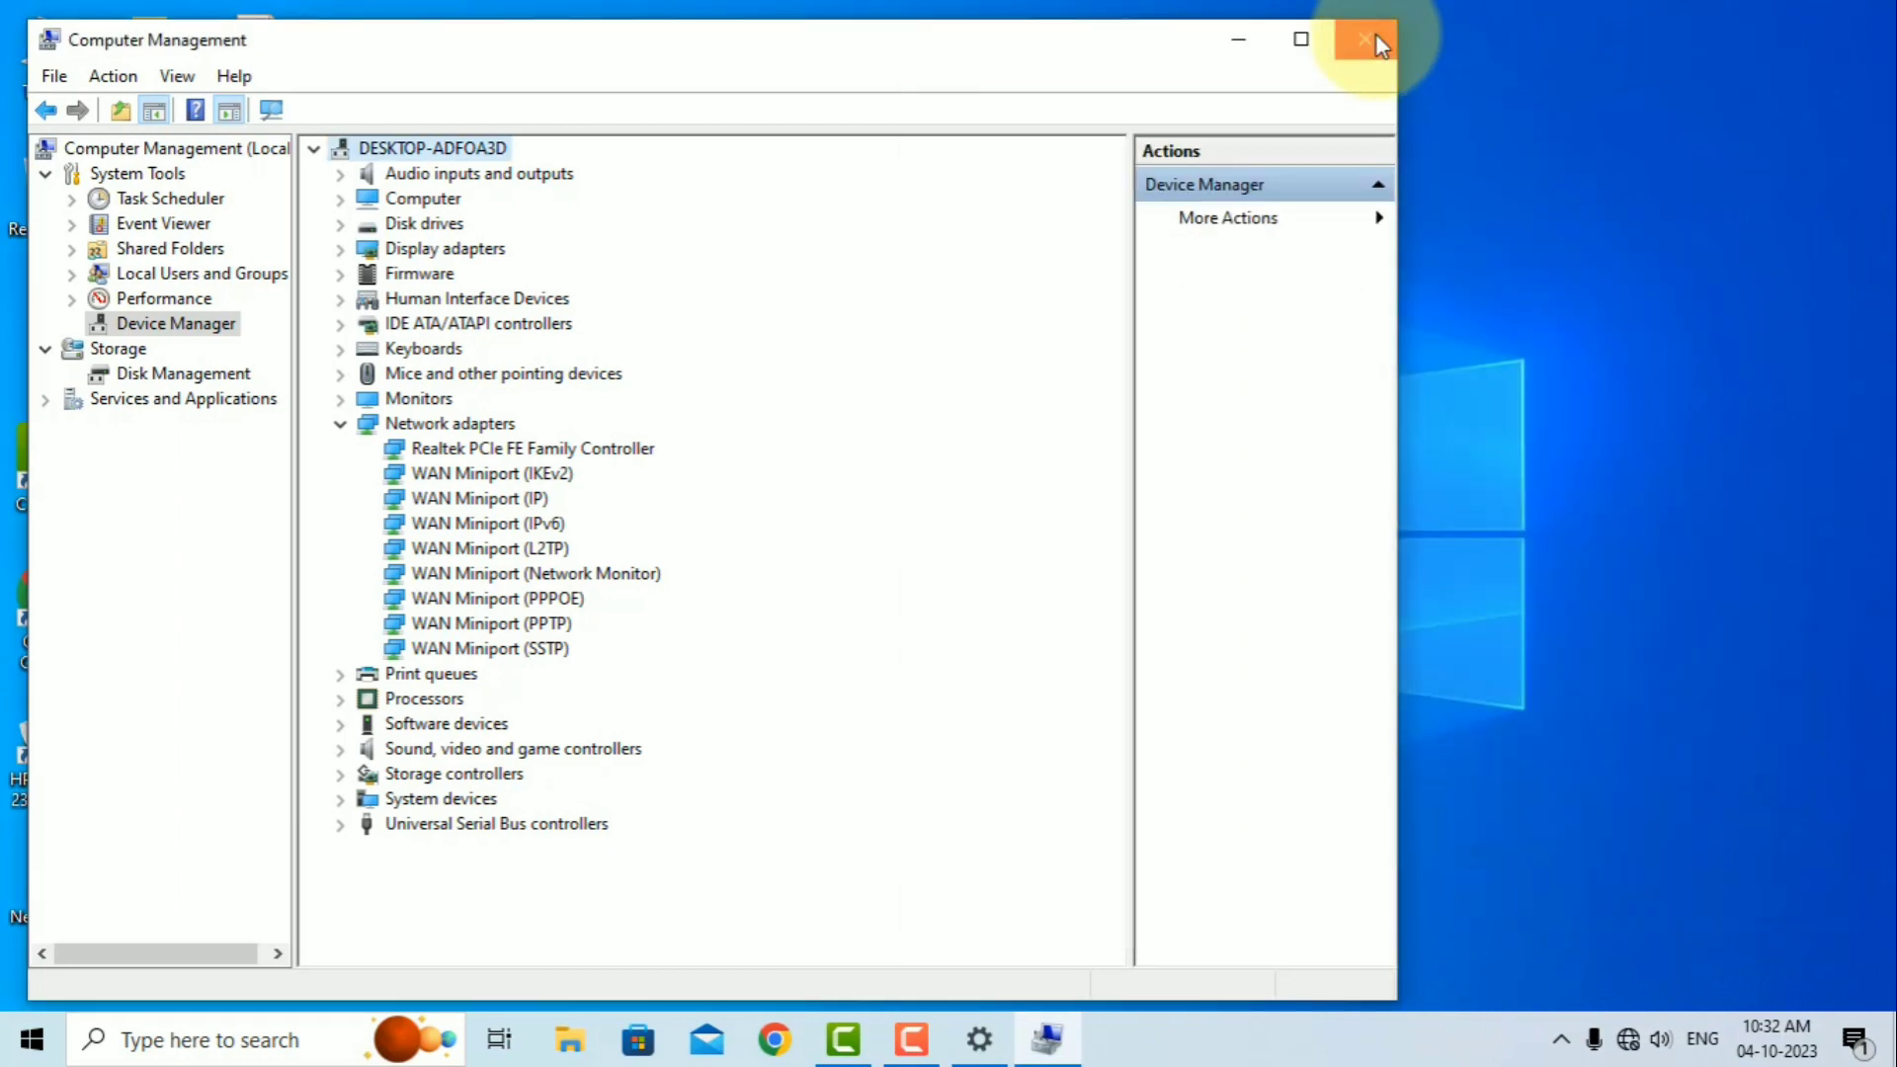
{"action": "left_click", "coordinate": [1380, 45]}
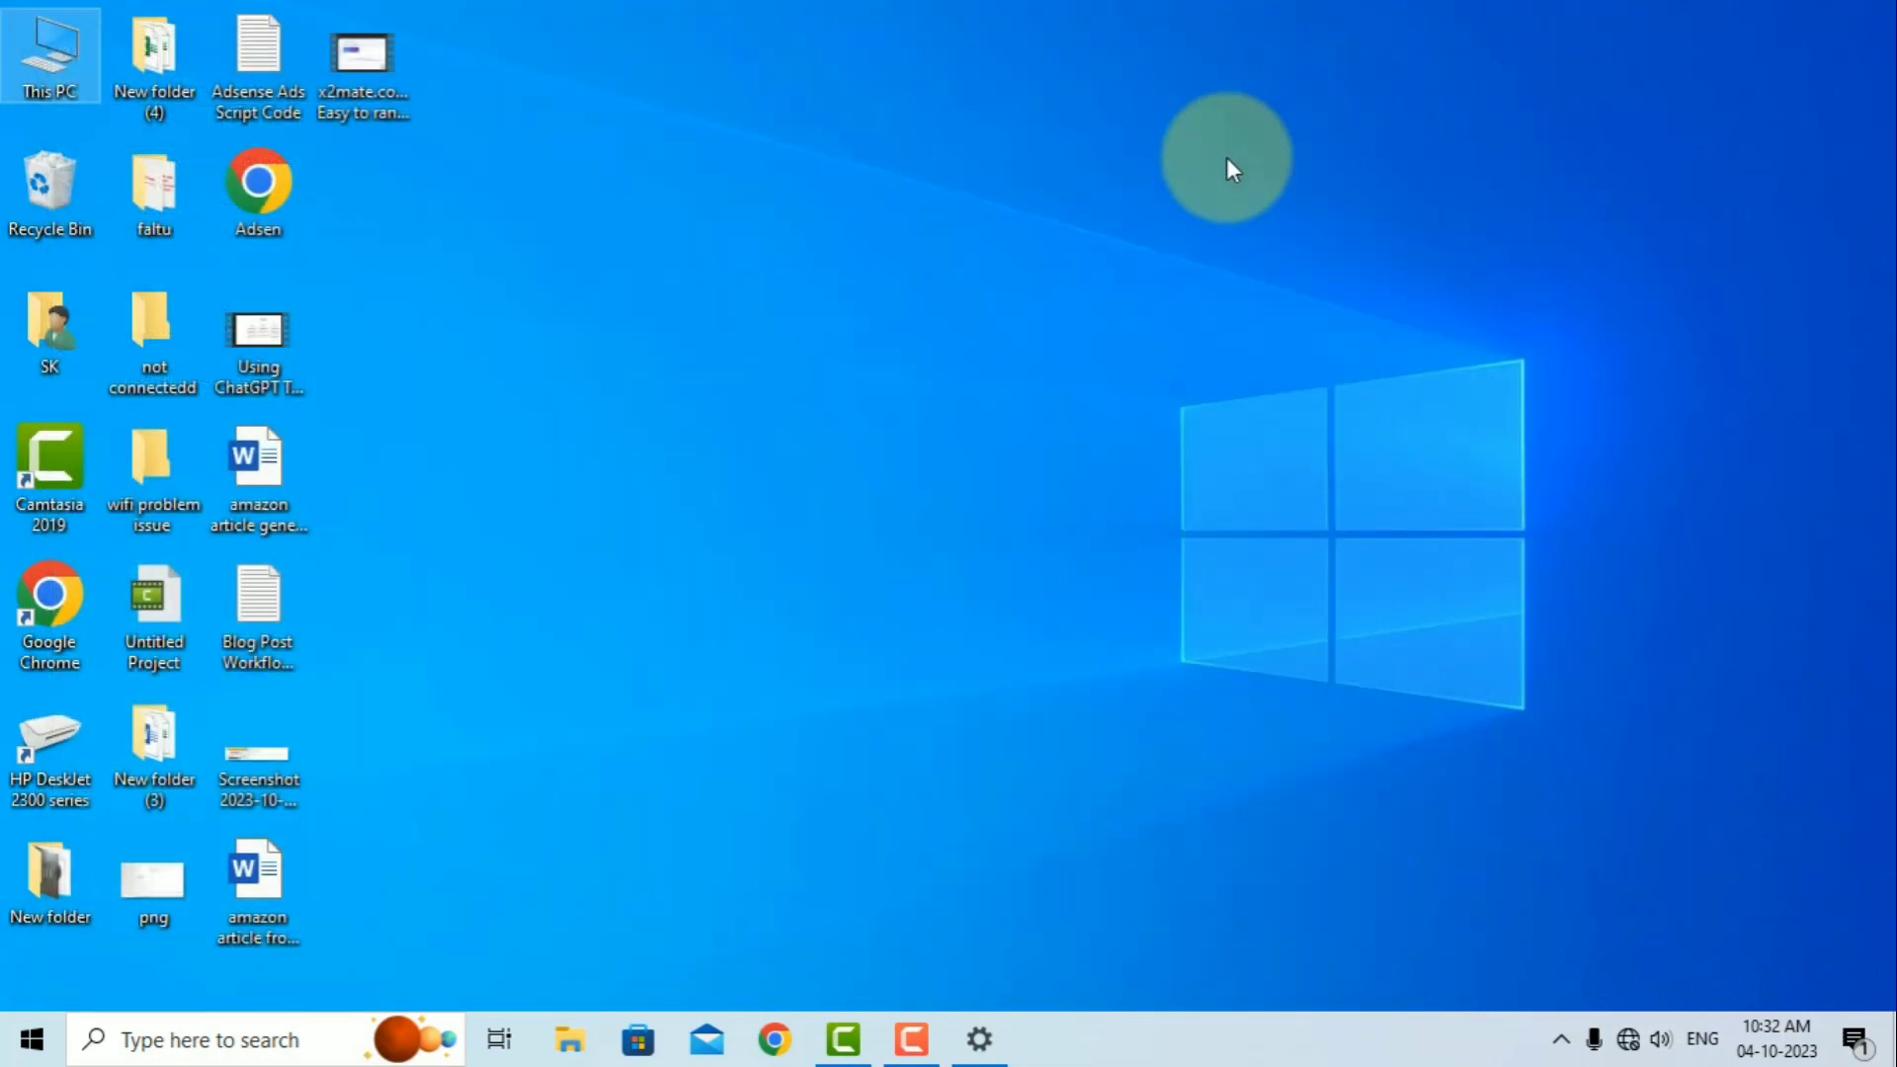
Step: Display the Restart option among the power choices and dismiss it without restarting
{"action": "left_click", "coordinate": [32, 1039]}
{"action": "left_click", "coordinate": [29, 983]}
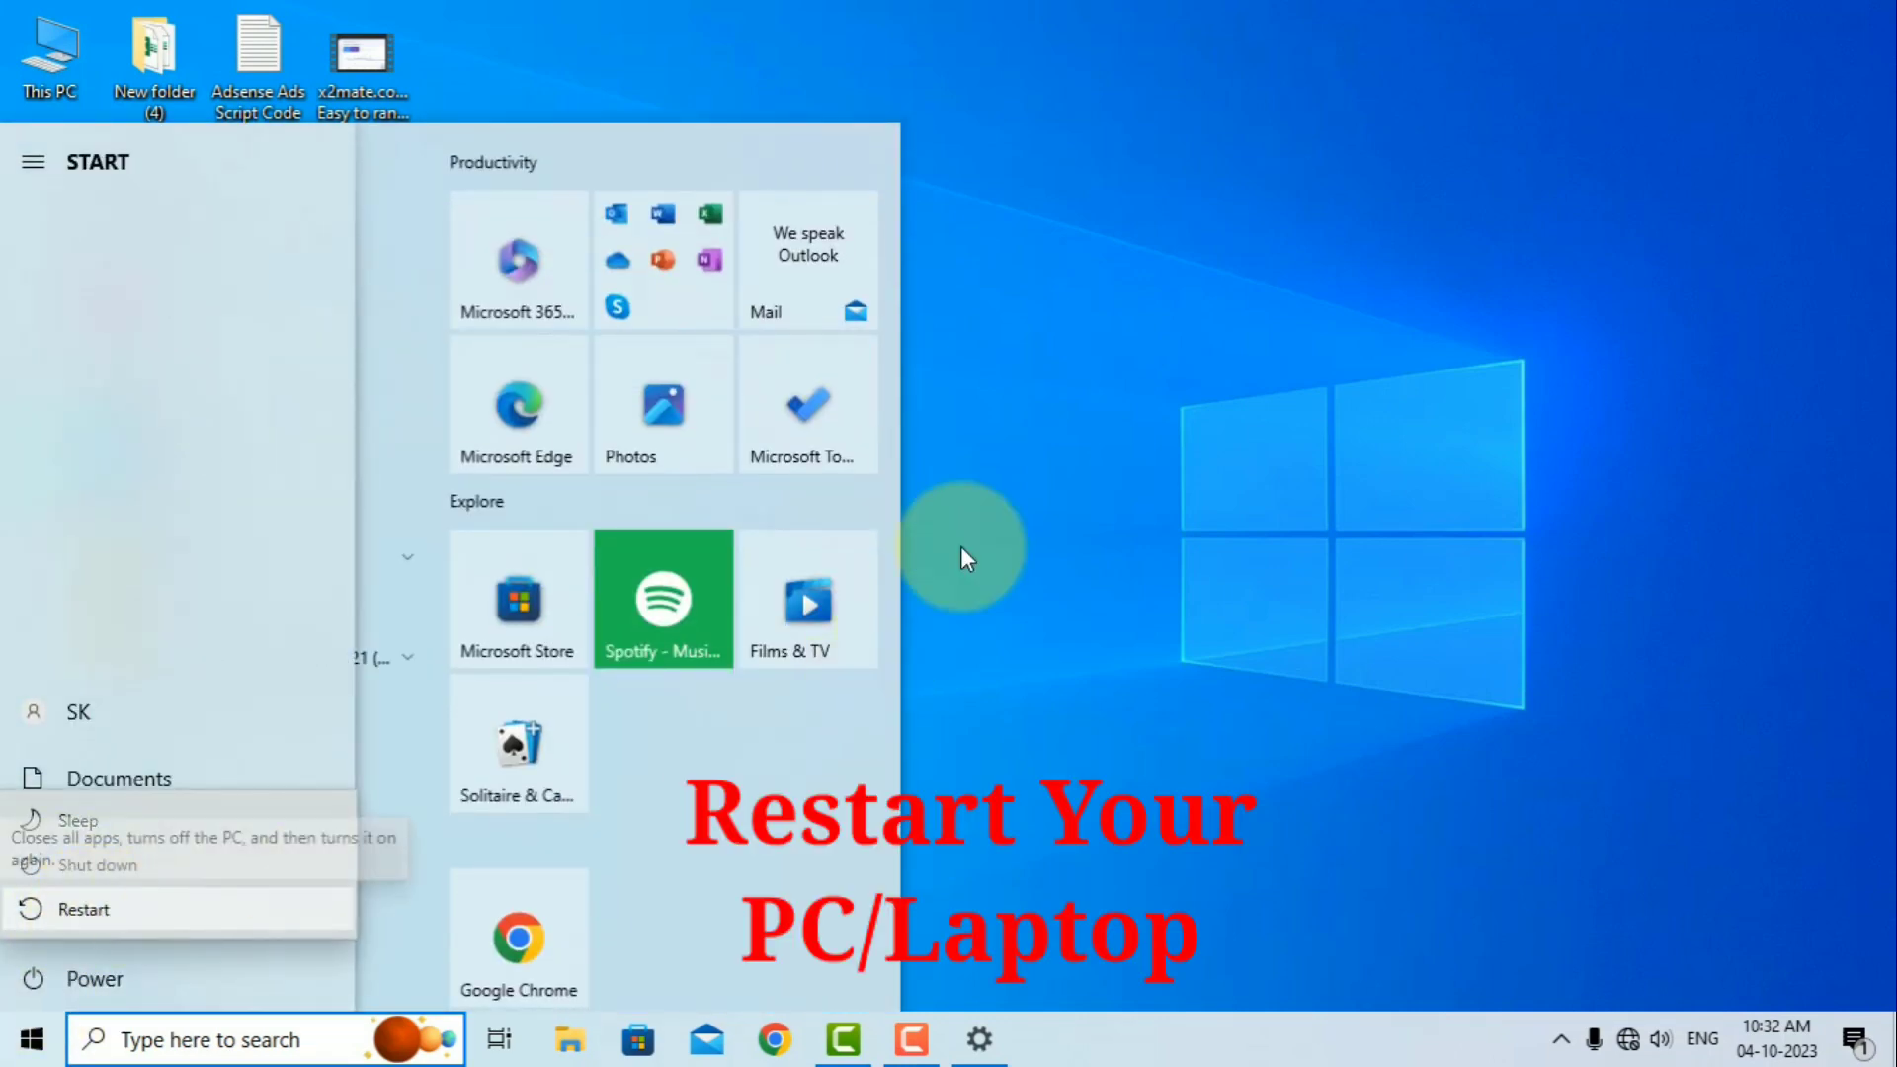
{"action": "left_click", "coordinate": [1024, 362]}
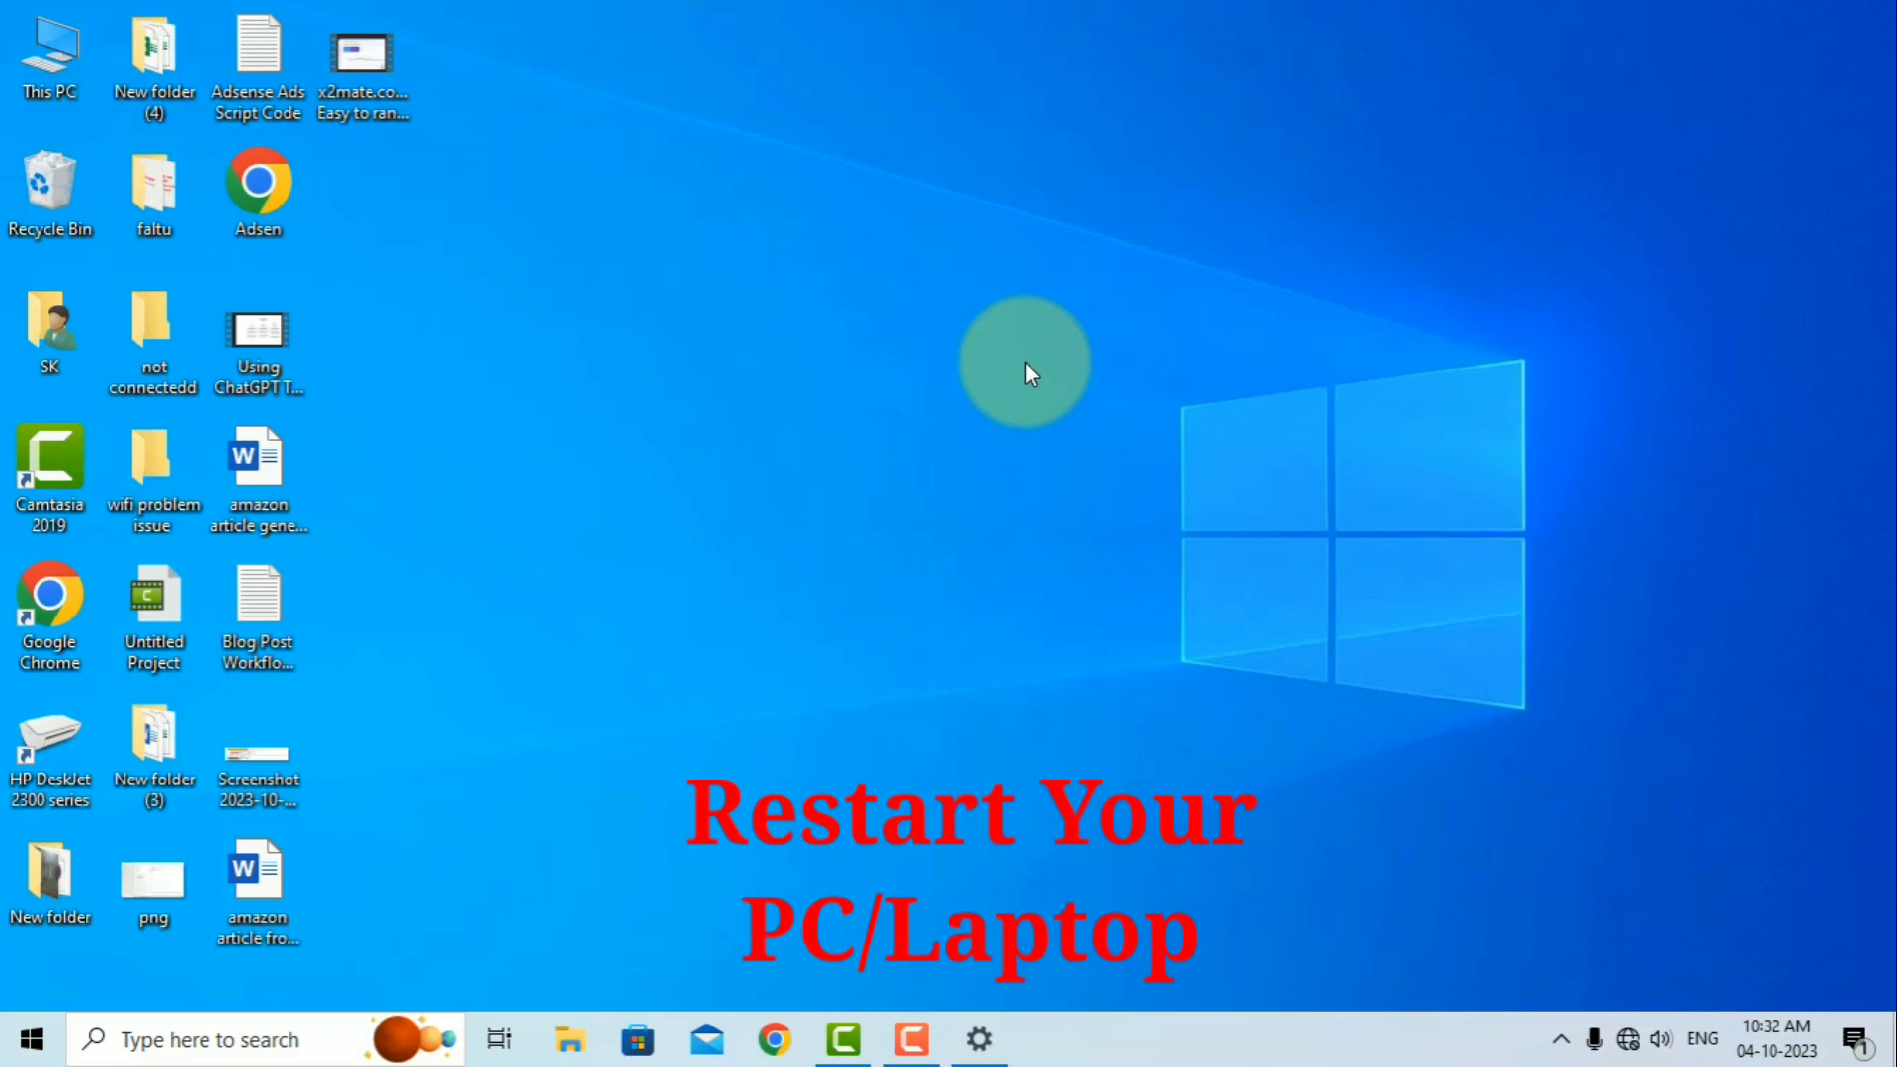
Step: Refresh the desktop and check the list of available networks
{"action": "right_click", "coordinate": [885, 365]}
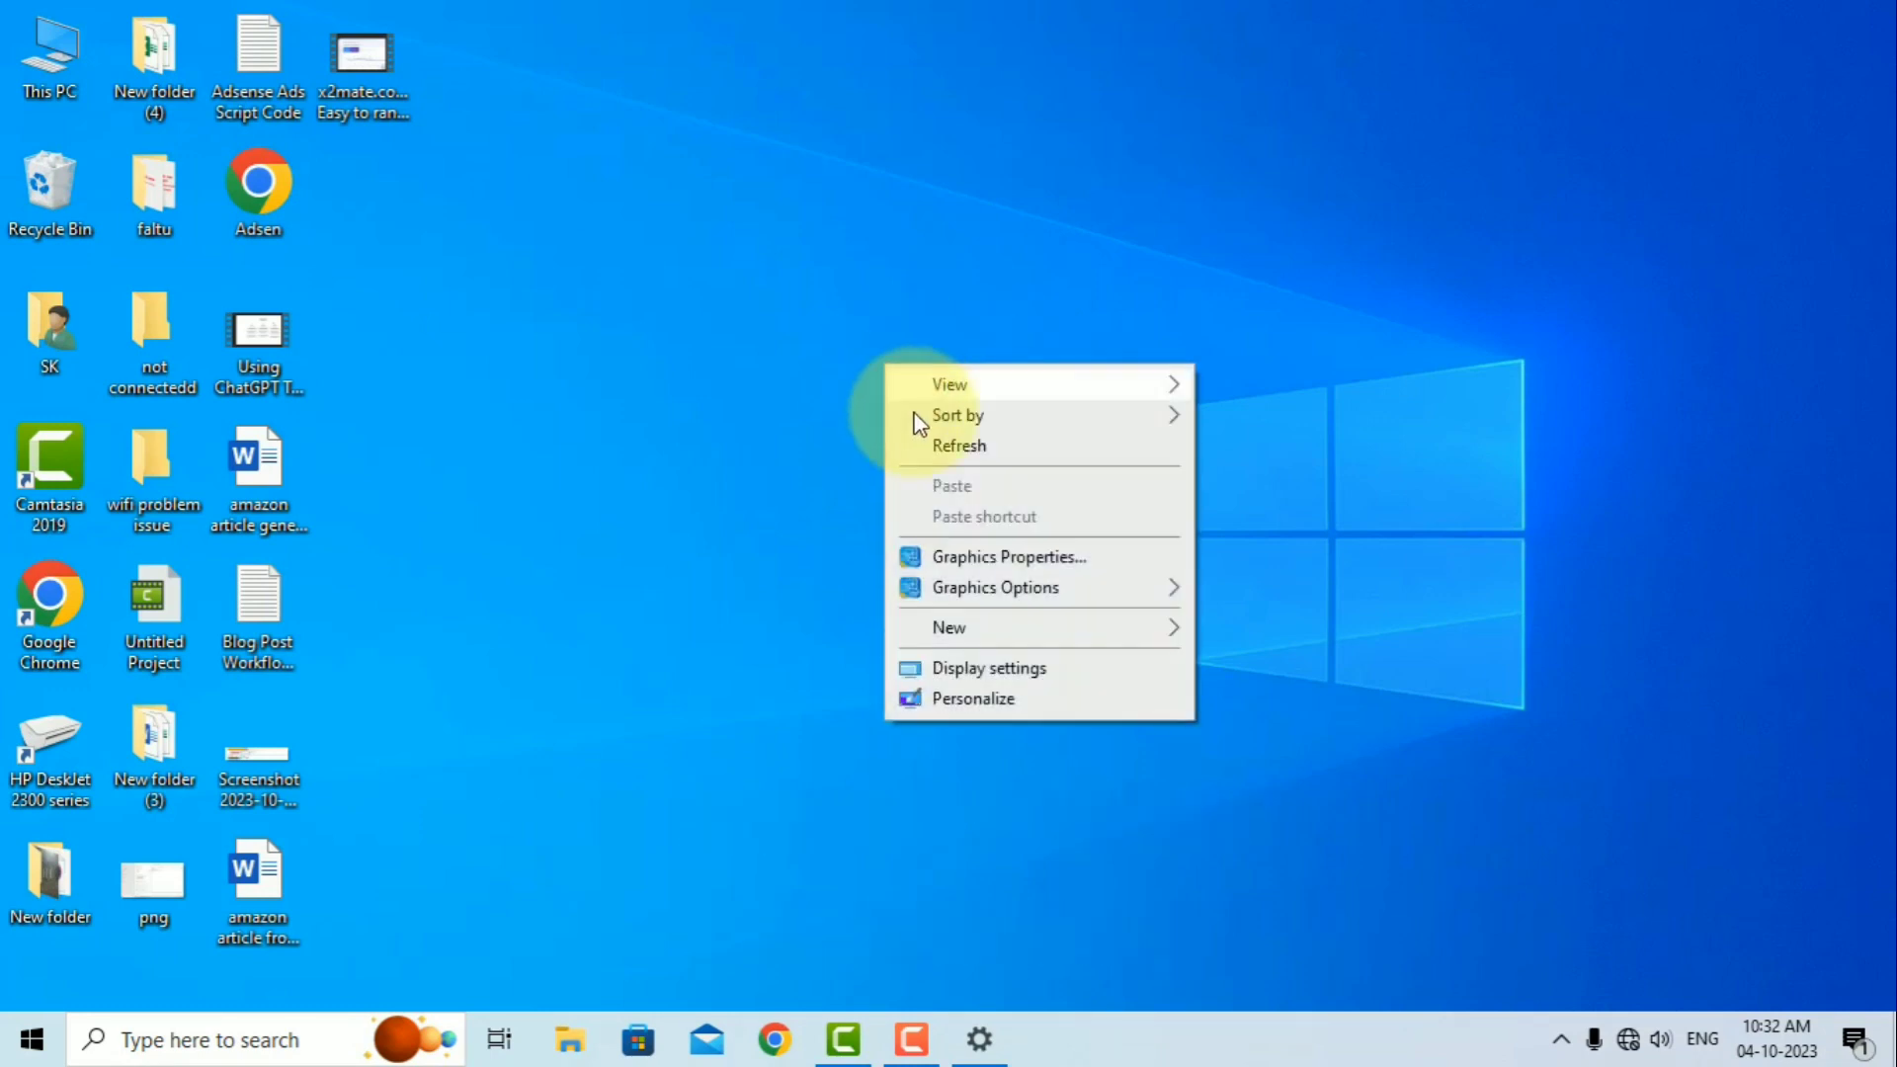
{"action": "left_click", "coordinate": [945, 446]}
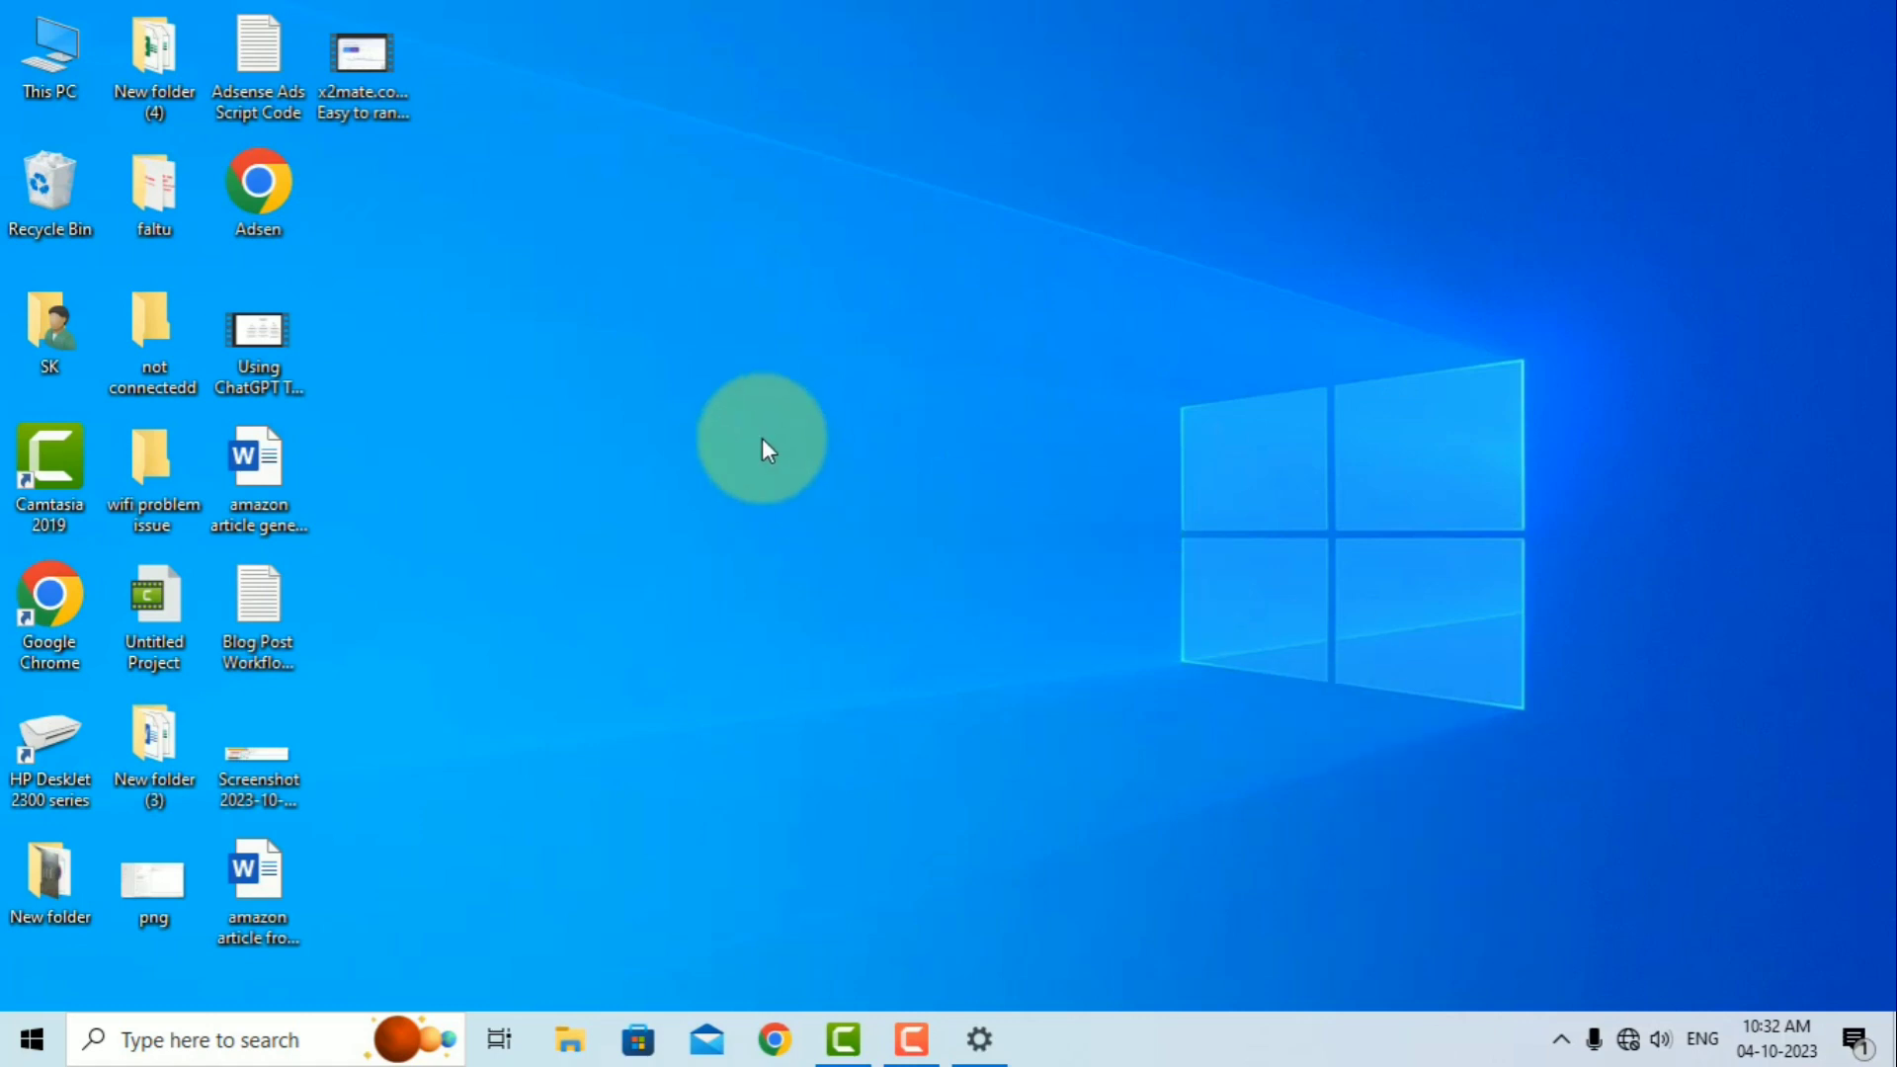
{"action": "left_click", "coordinate": [1627, 1043]}
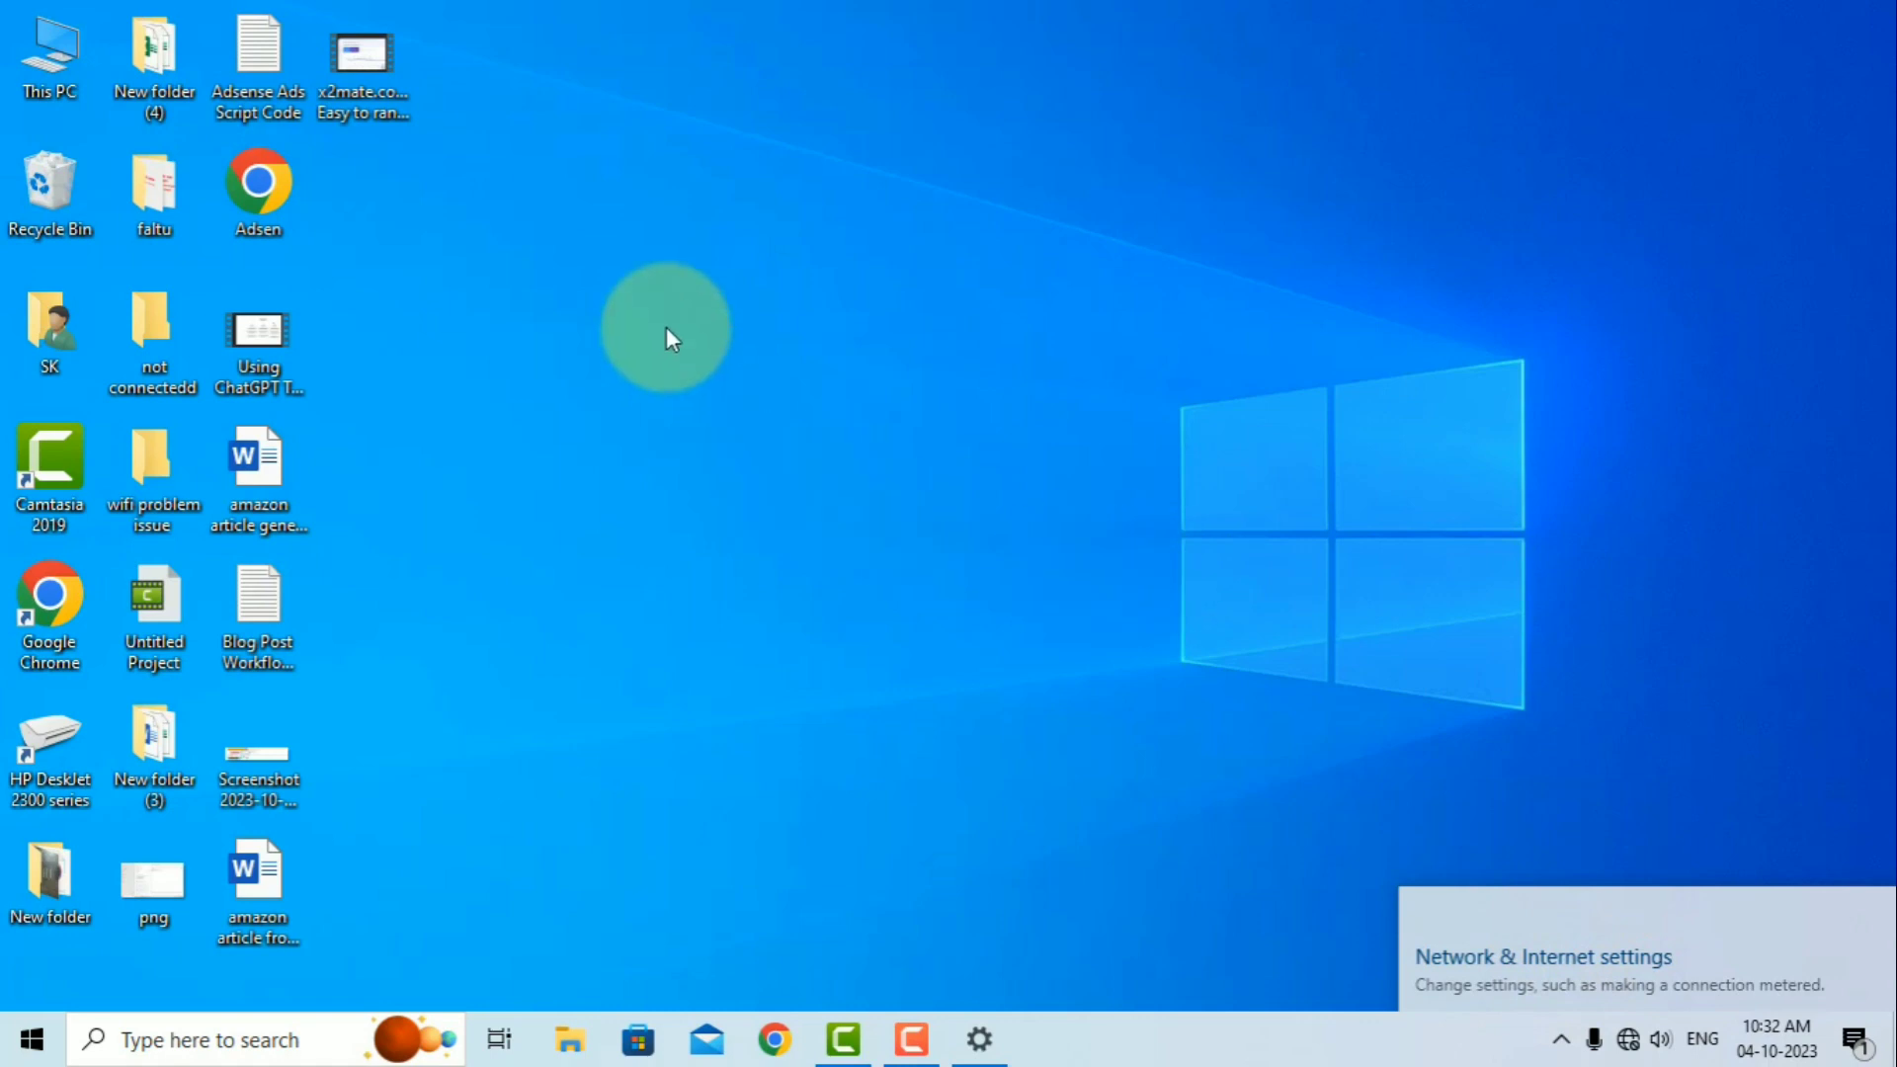
{"action": "right_click", "coordinate": [728, 313]}
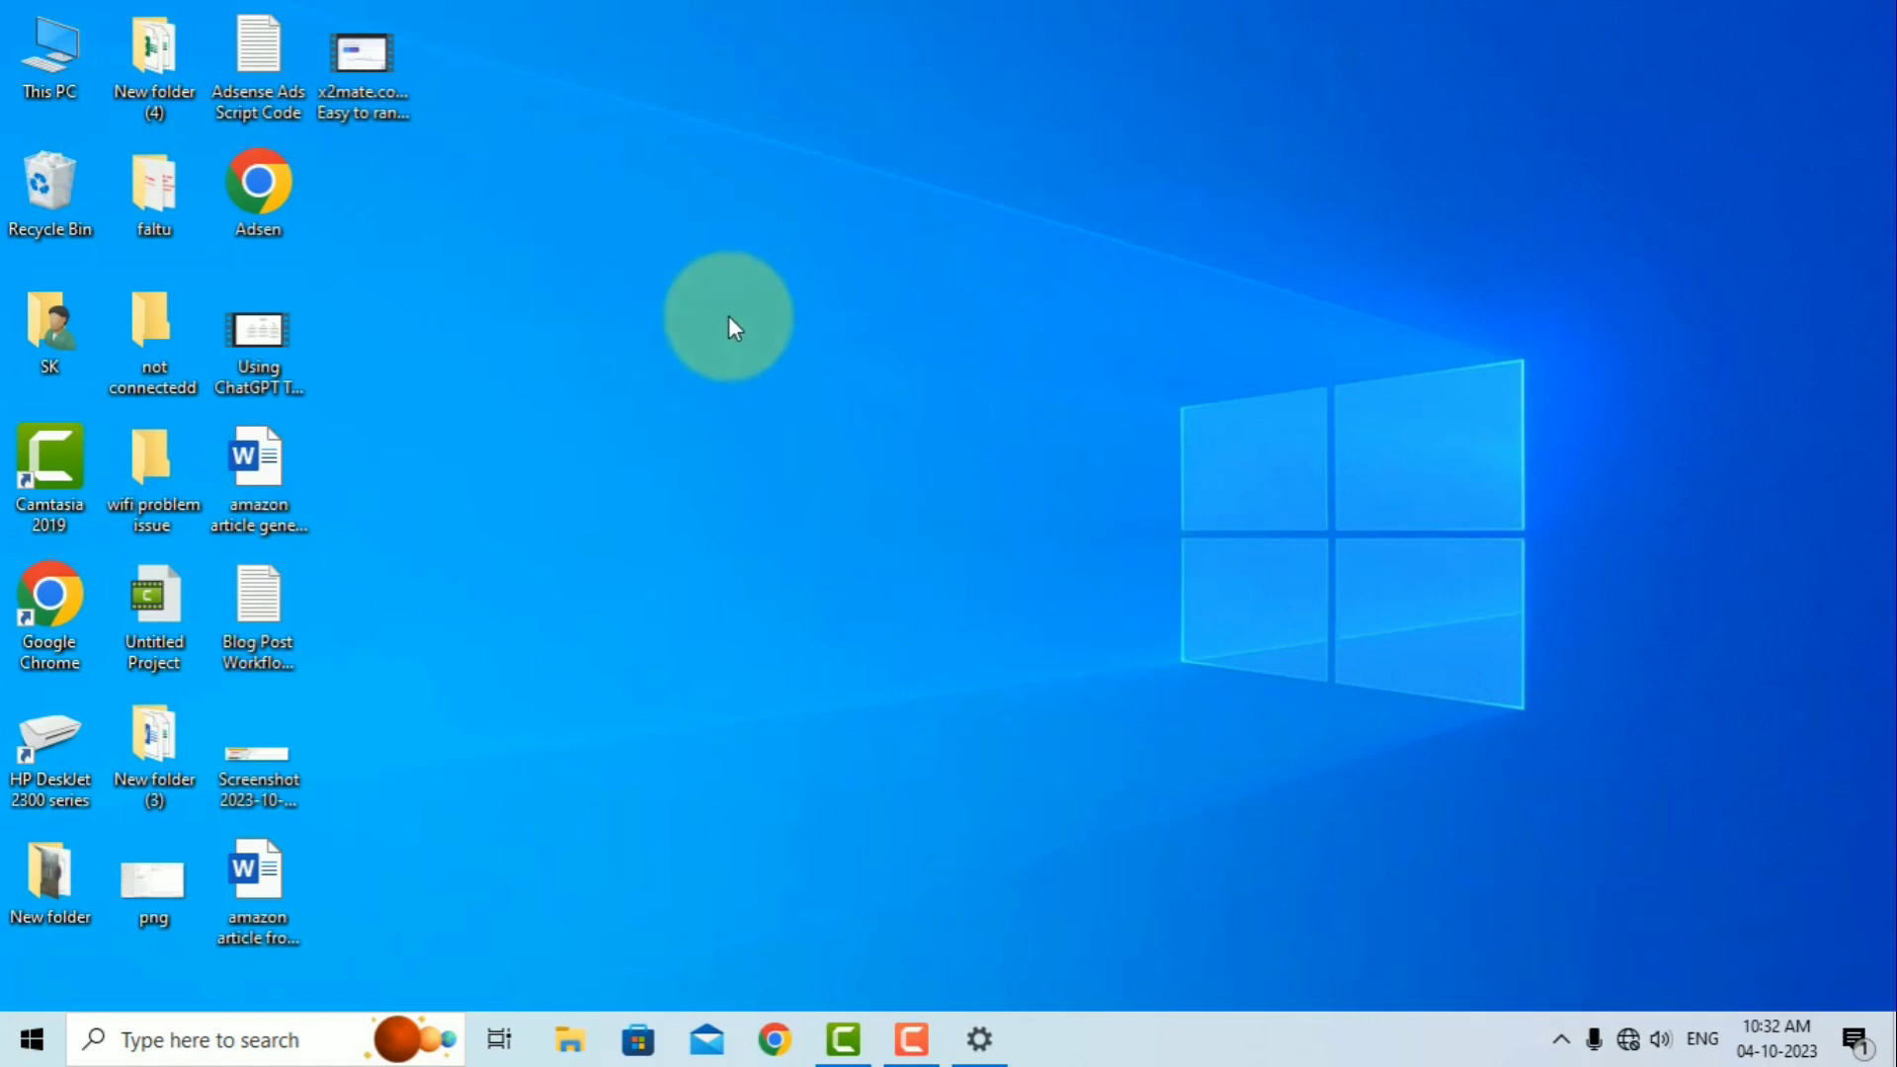
{"action": "left_click", "coordinate": [806, 392]}
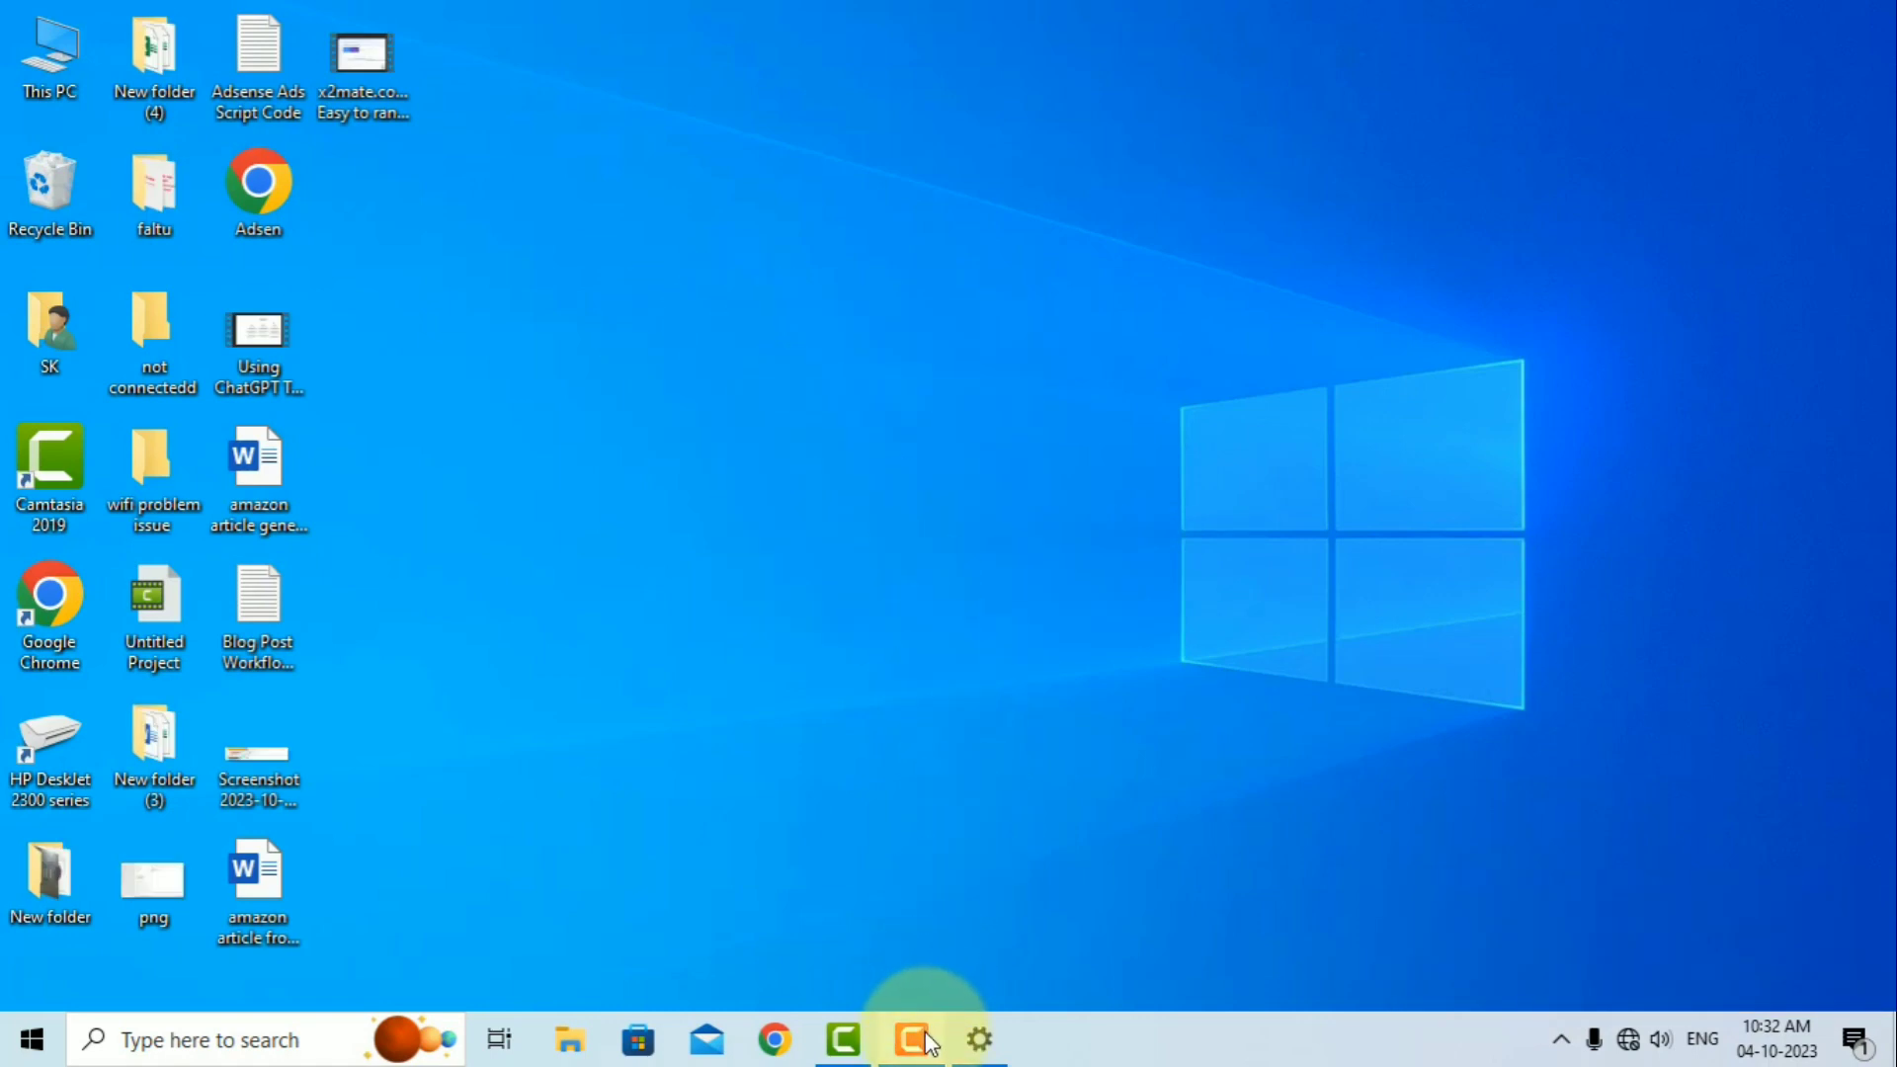